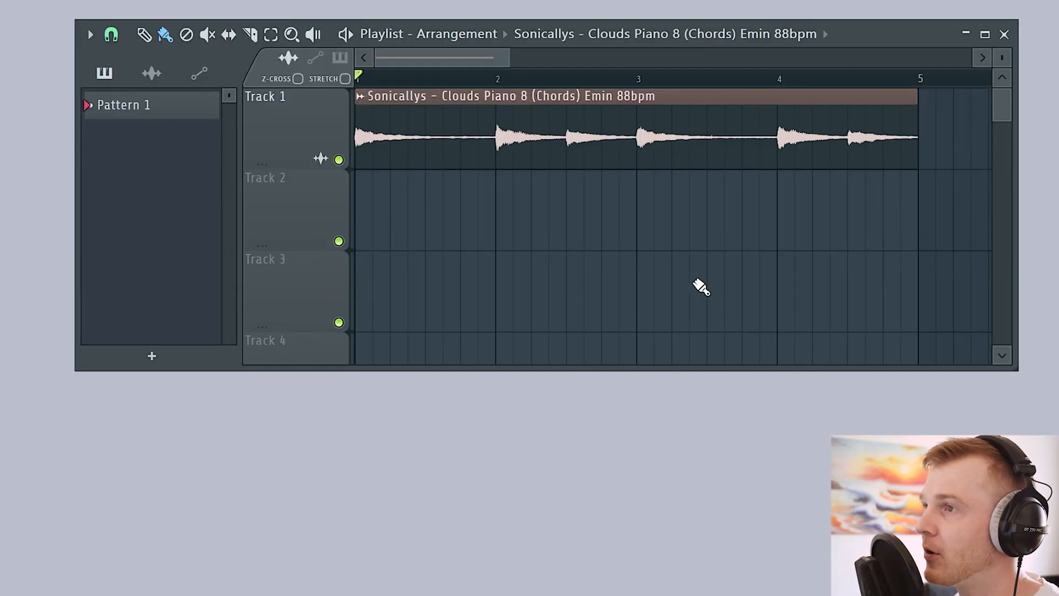
Play the piano loop, and set mixer track Insert 1 to take its audio from the IN input.
{"action": "key", "text": "space"}
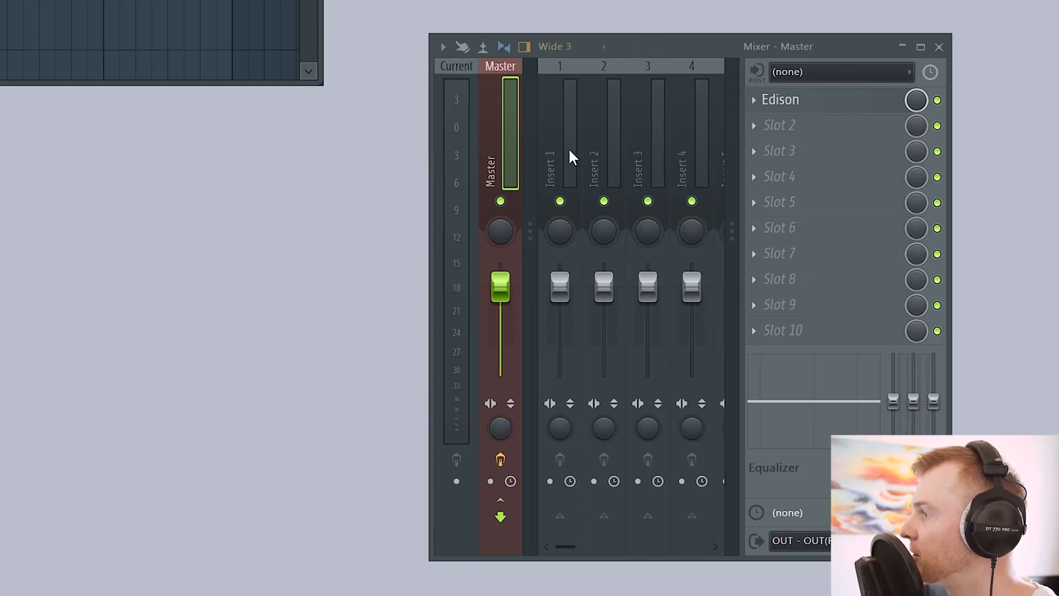
{"action": "left_click", "coordinate": [570, 150]}
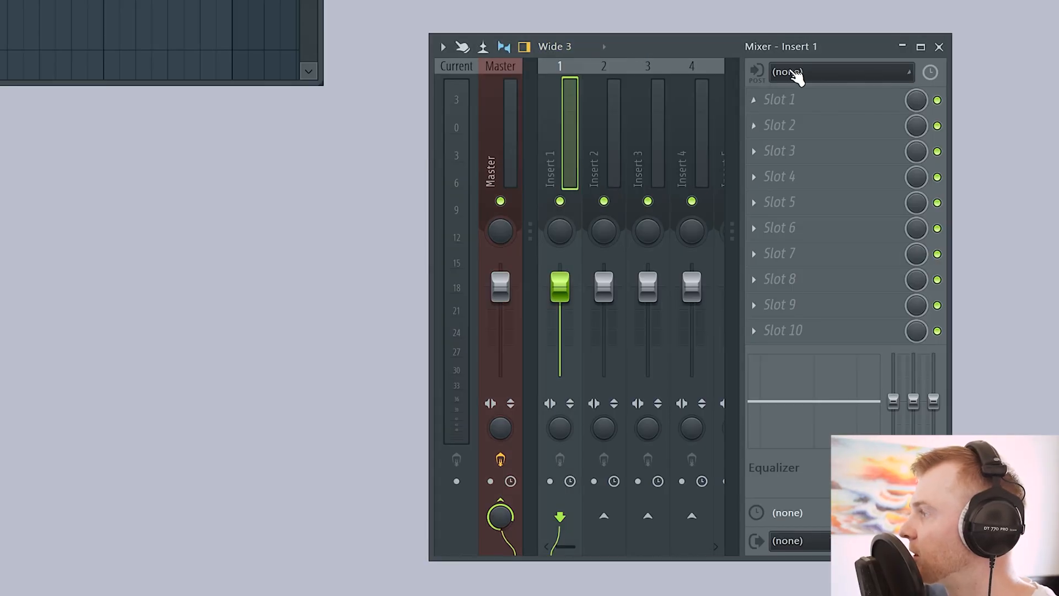
{"action": "left_click", "coordinate": [847, 85]}
{"action": "left_click", "coordinate": [810, 132]}
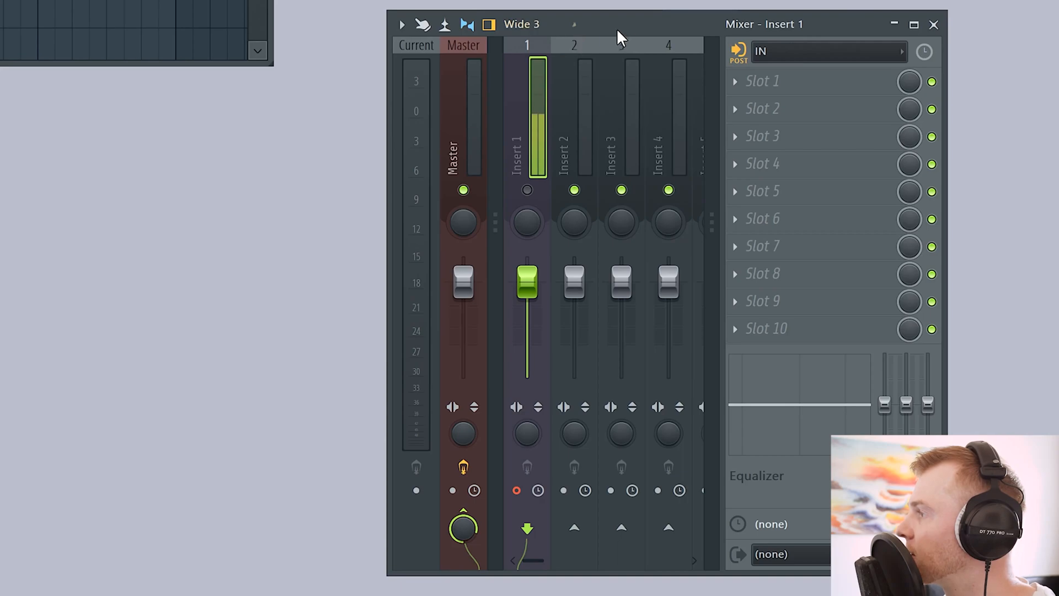
Load Edison in the first effect slot of Insert 1 and position its window beside the mixer.
{"action": "left_click_drag", "start_coordinate": [617, 28], "coordinate": [556, 28]}
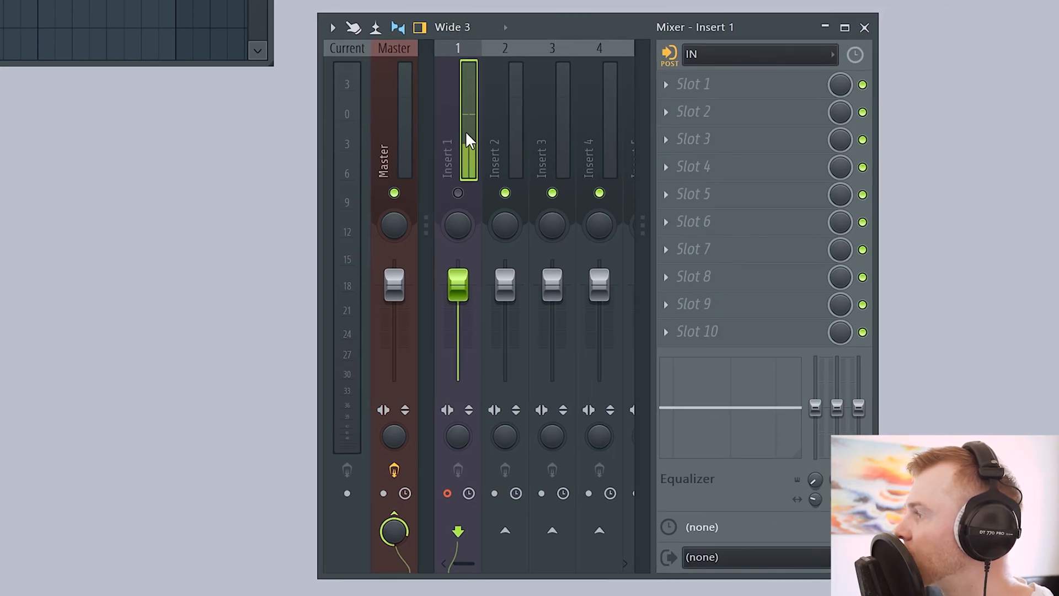
{"action": "left_click", "coordinate": [692, 84]}
{"action": "mouse_move", "coordinate": [691, 111]}
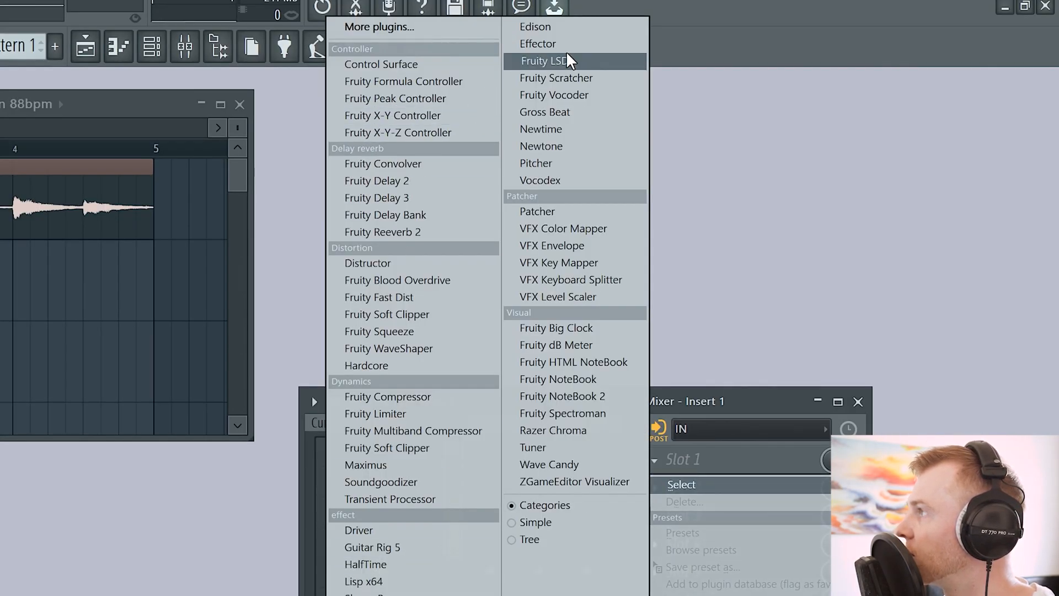
{"action": "left_click", "coordinate": [568, 28]}
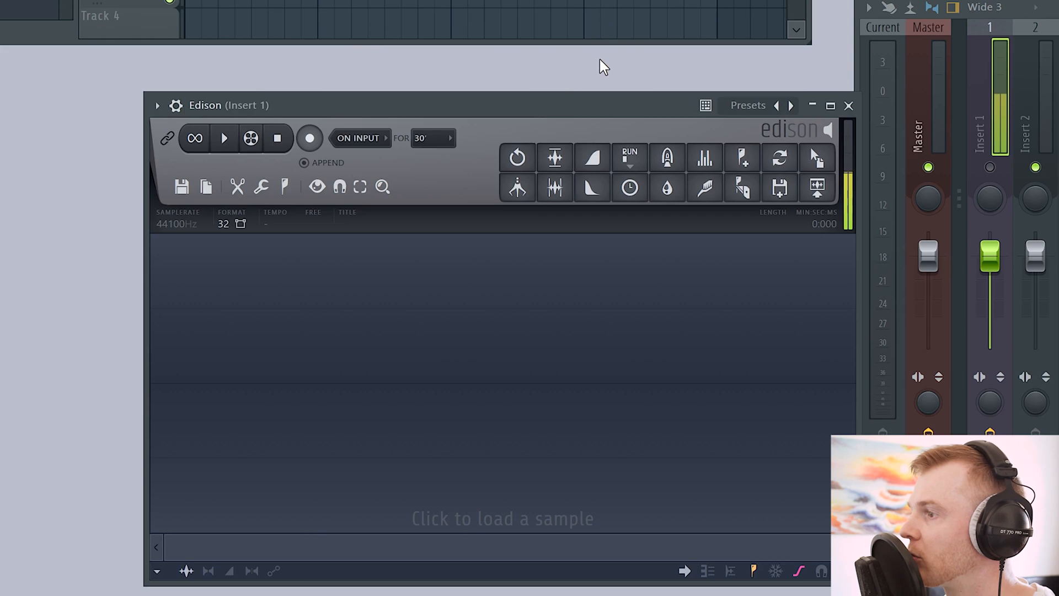
{"action": "left_click_drag", "start_coordinate": [547, 82], "coordinate": [547, 87]}
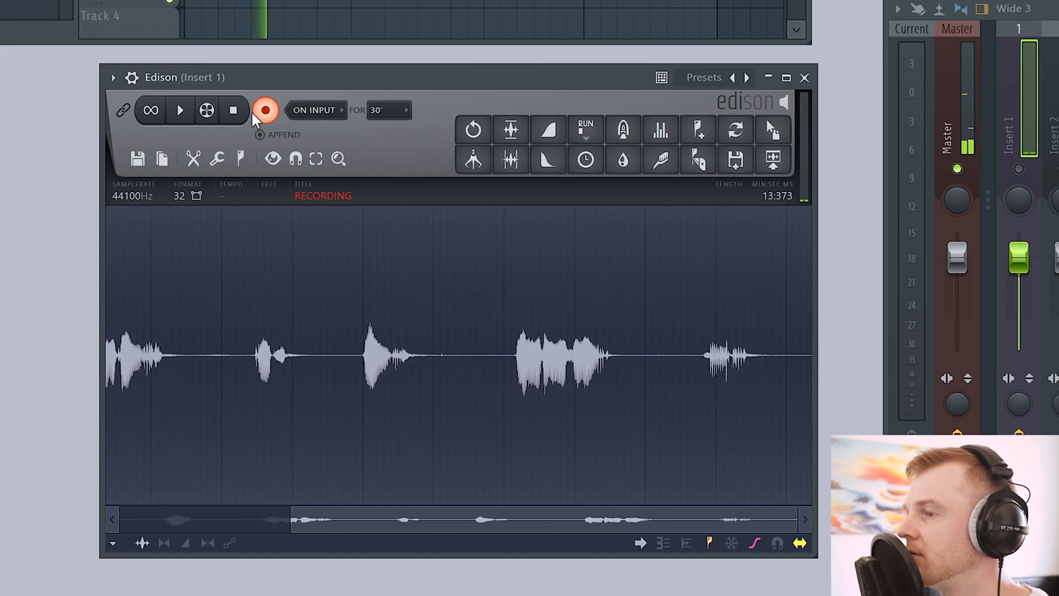
Stop the vocal recording in Edison and play the take back.
{"action": "key", "text": "space"}
{"action": "key", "text": "space"}
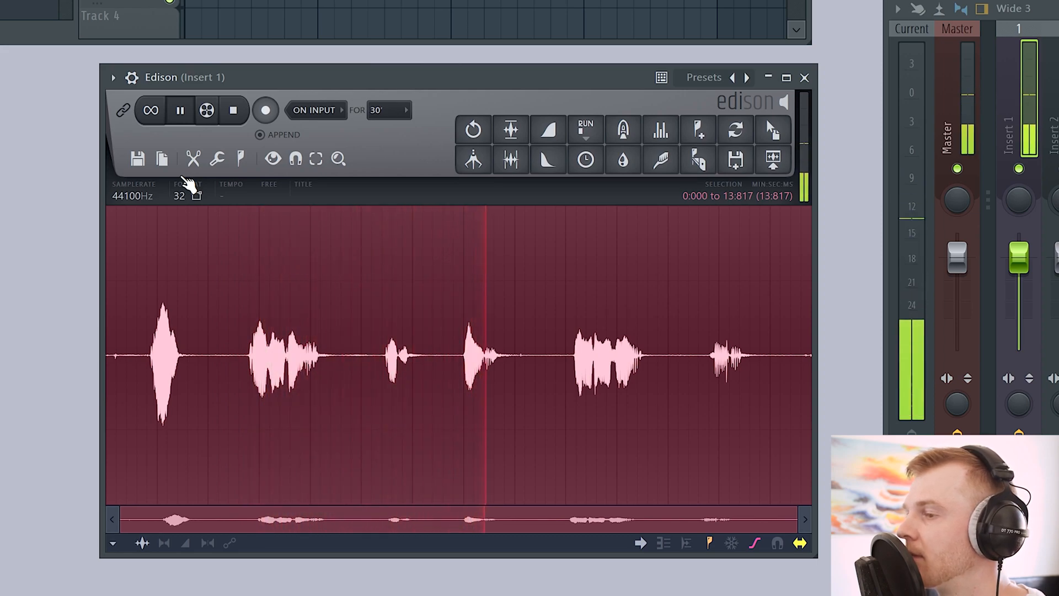
{"action": "key", "text": "space"}
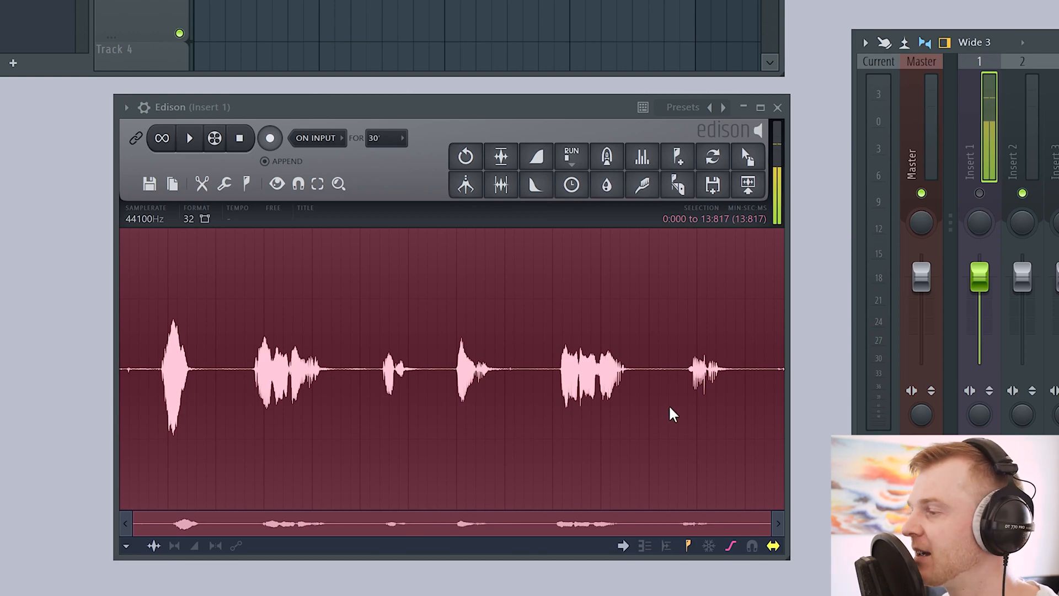
Trim the silence before the first vocal phrase and after the last one in Edison.
{"action": "left_click", "coordinate": [143, 373]}
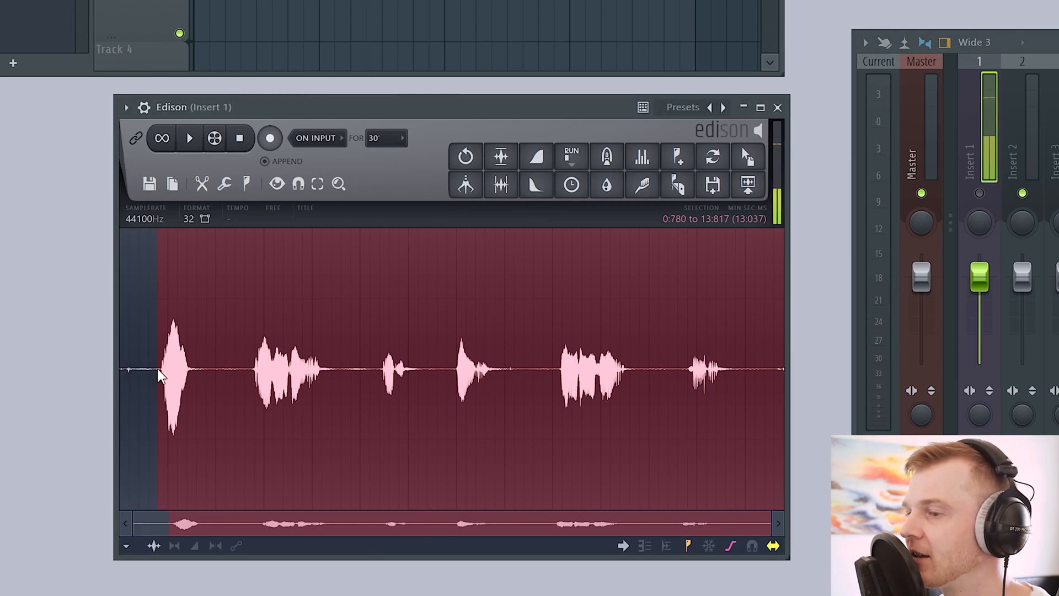
{"action": "scroll", "coordinate": [161, 369], "scroll_direction": "up", "scroll_amount": 2}
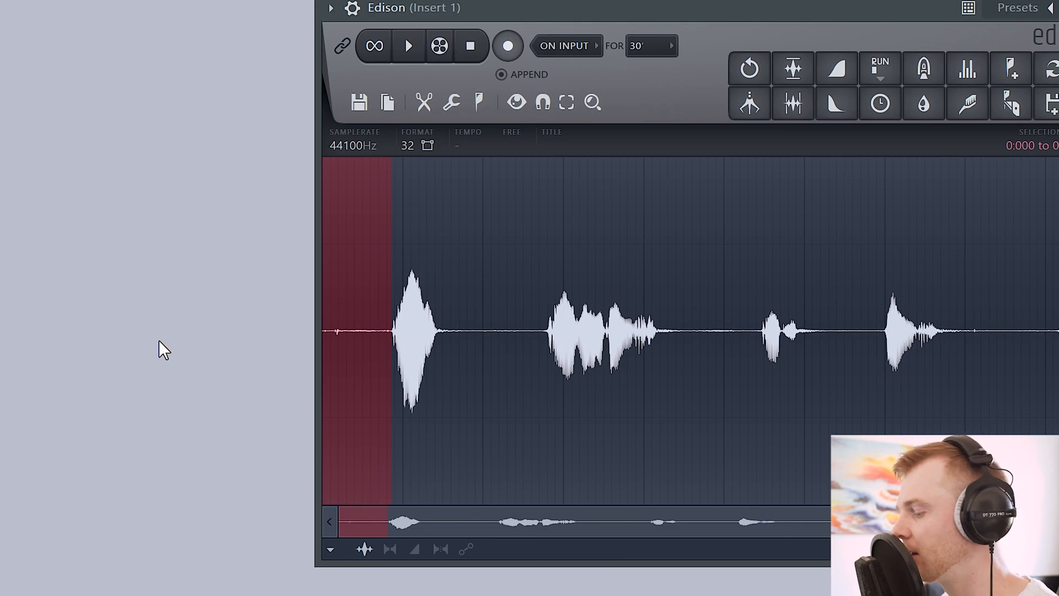
{"action": "key", "text": "Delete"}
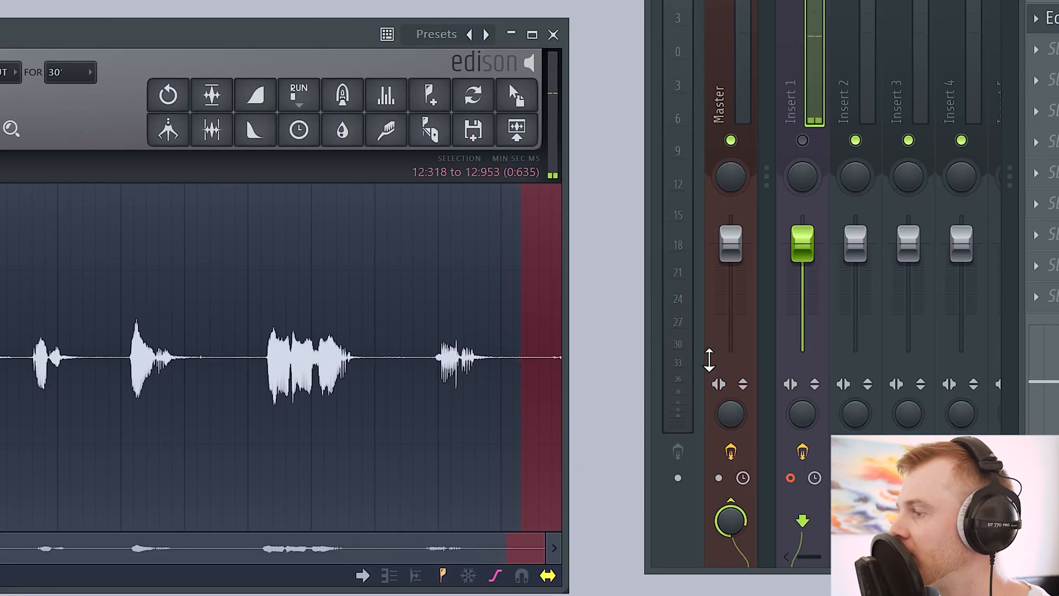
{"action": "key", "text": "Delete"}
{"action": "left_click_drag", "start_coordinate": [560, 376], "coordinate": [0, 369]}
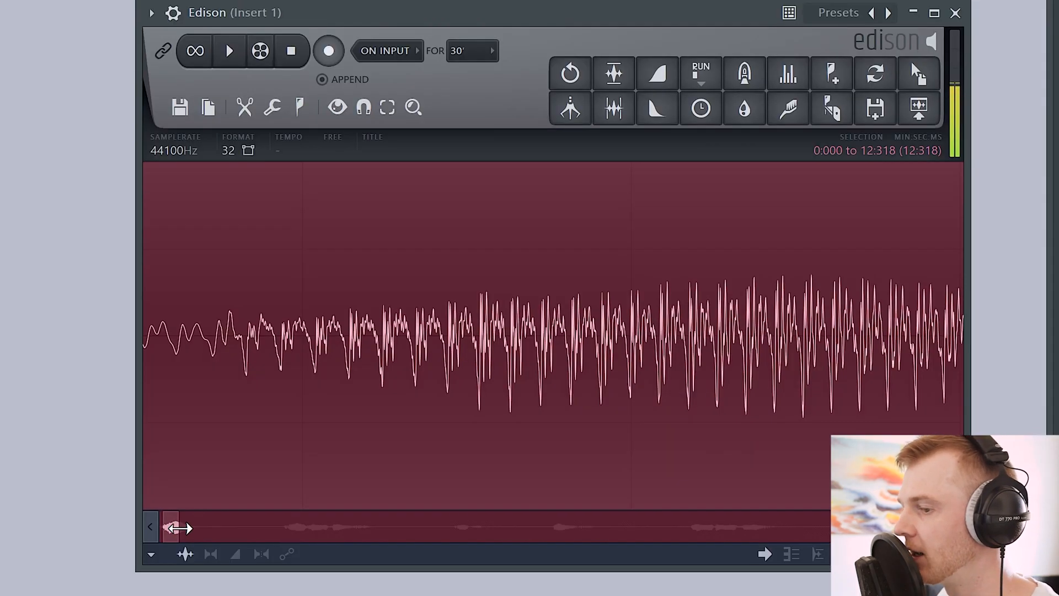
Select the first 0.009 s of the trimmed vocal recording and fade it in.
{"action": "left_click_drag", "start_coordinate": [170, 524], "coordinate": [101, 529]}
{"action": "left_click_drag", "start_coordinate": [178, 349], "coordinate": [17, 407]}
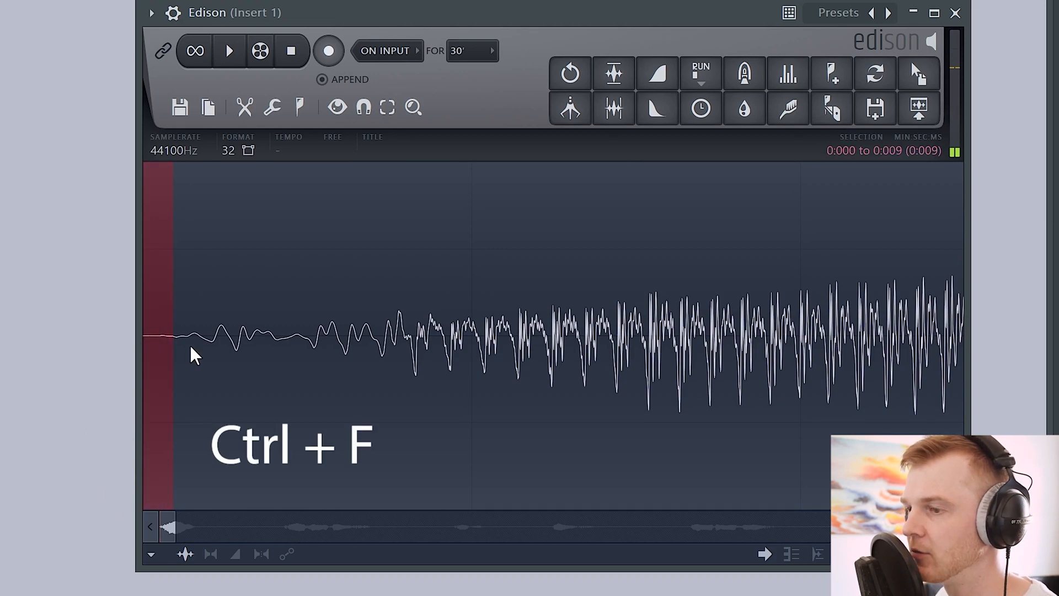
{"action": "left_click_drag", "start_coordinate": [173, 367], "coordinate": [525, 369]}
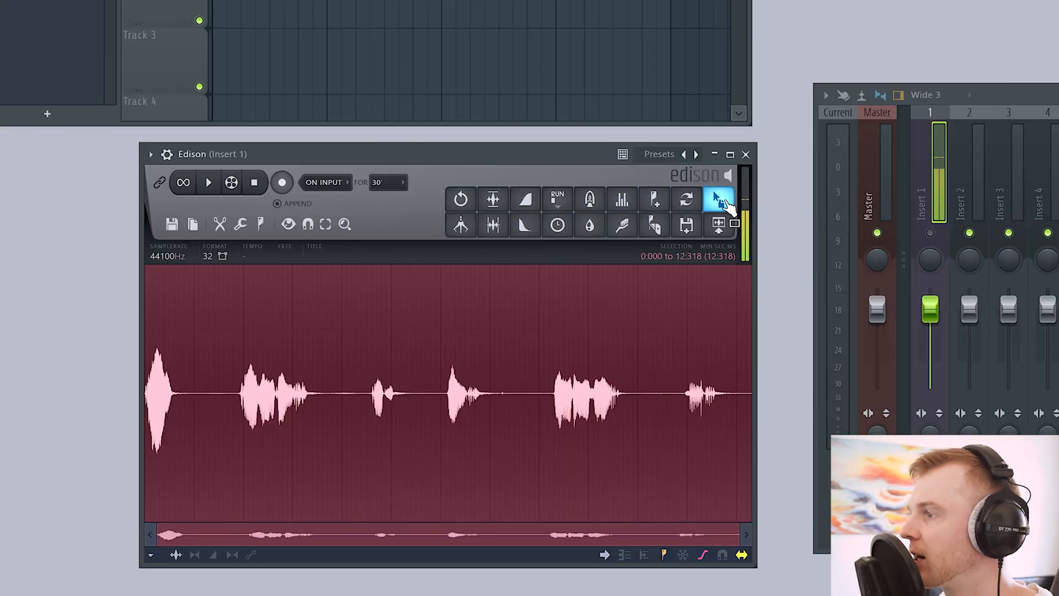
Place the trimmed recording on playlist Track 2 at bar 1 and play it along with the piano loop.
{"action": "left_click_drag", "start_coordinate": [723, 200], "coordinate": [217, 2]}
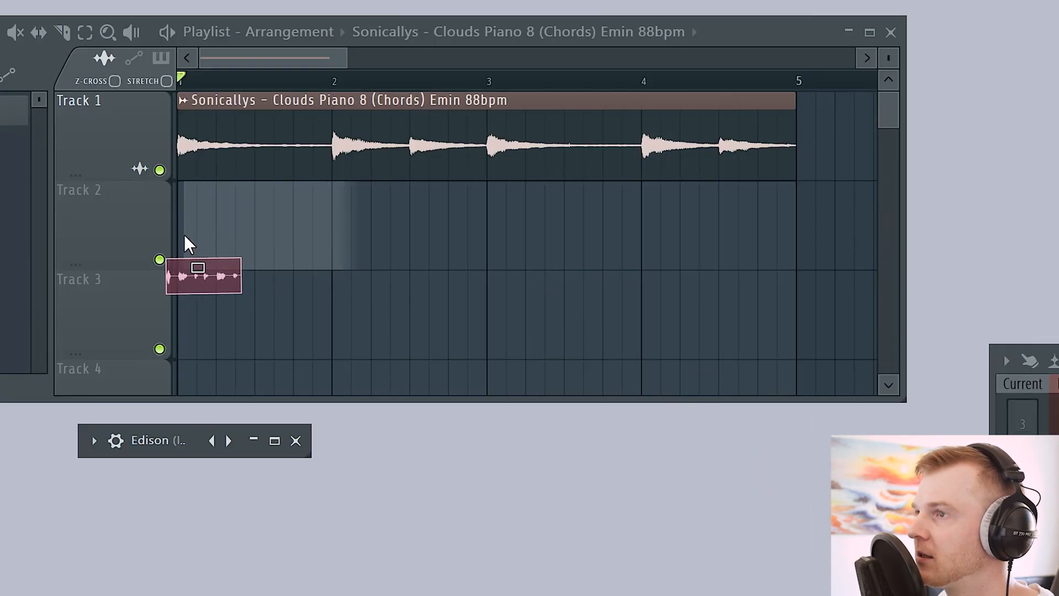
{"action": "left_click_drag", "start_coordinate": [184, 234], "coordinate": [185, 236]}
{"action": "key", "text": "space"}
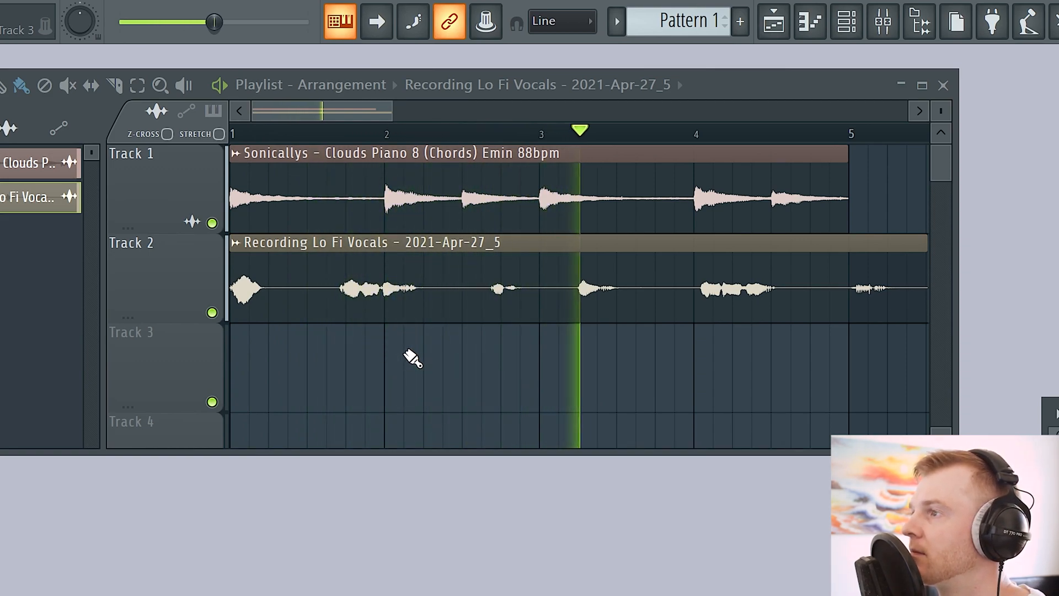
{"action": "key", "text": "space"}
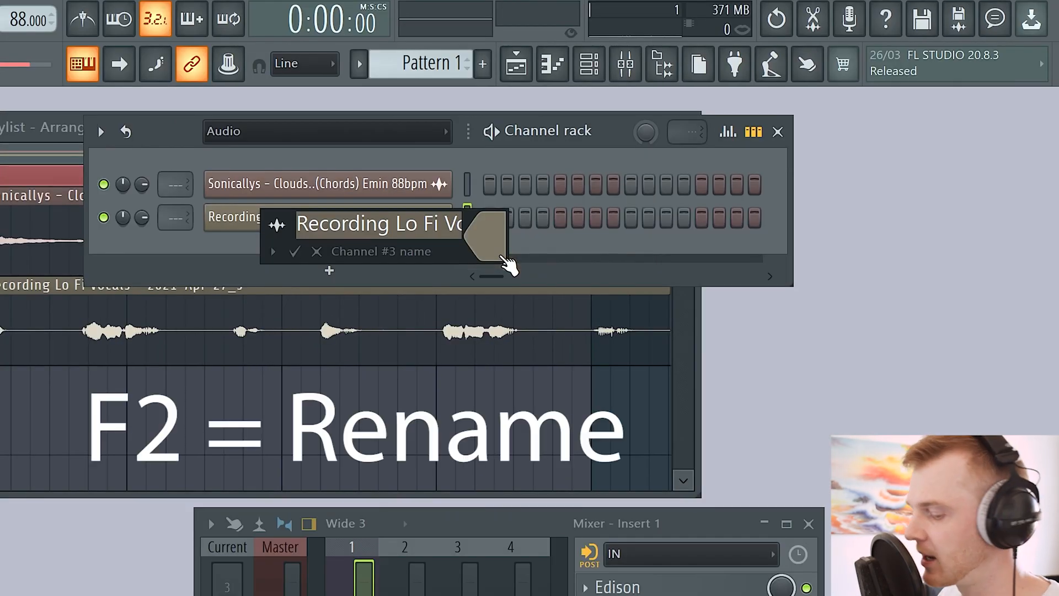
Rename the vocal recording's channel as Vox 1 and route it to the free mixer track 2.
{"action": "type", "text": "Vo"}
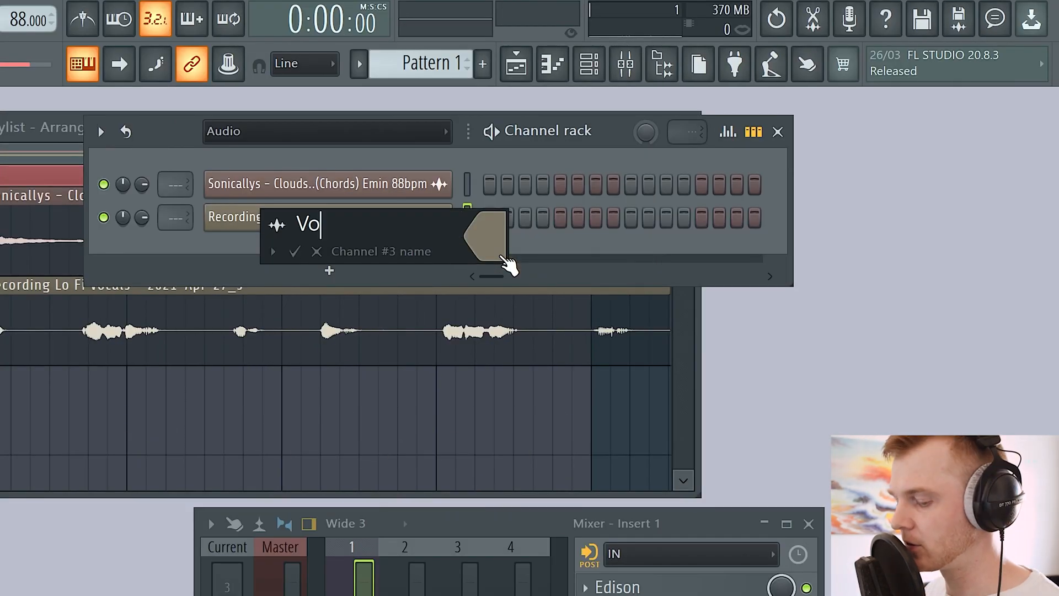
{"action": "type", "text": "x 1"}
{"action": "key", "text": "Return"}
{"action": "key", "text": "ctrl+l"}
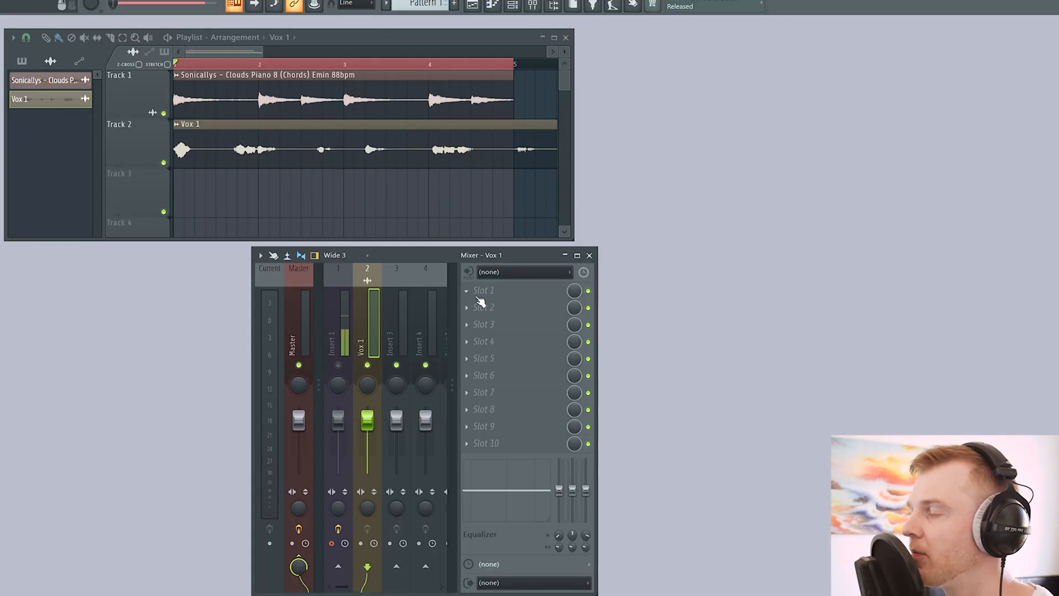
Load Vinyl in the first effect slot of the Vox 1 track, with warp at 24% and dust at 33%.
{"action": "left_click", "coordinate": [600, 303]}
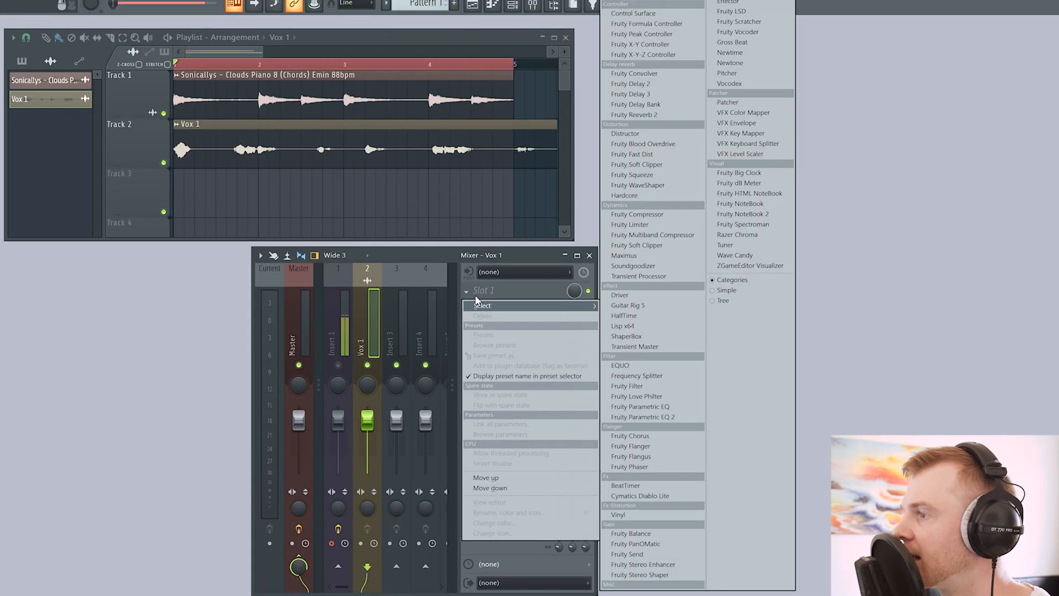
{"action": "left_click", "coordinate": [654, 514]}
{"action": "left_click_drag", "start_coordinate": [85, 253], "coordinate": [176, 301]}
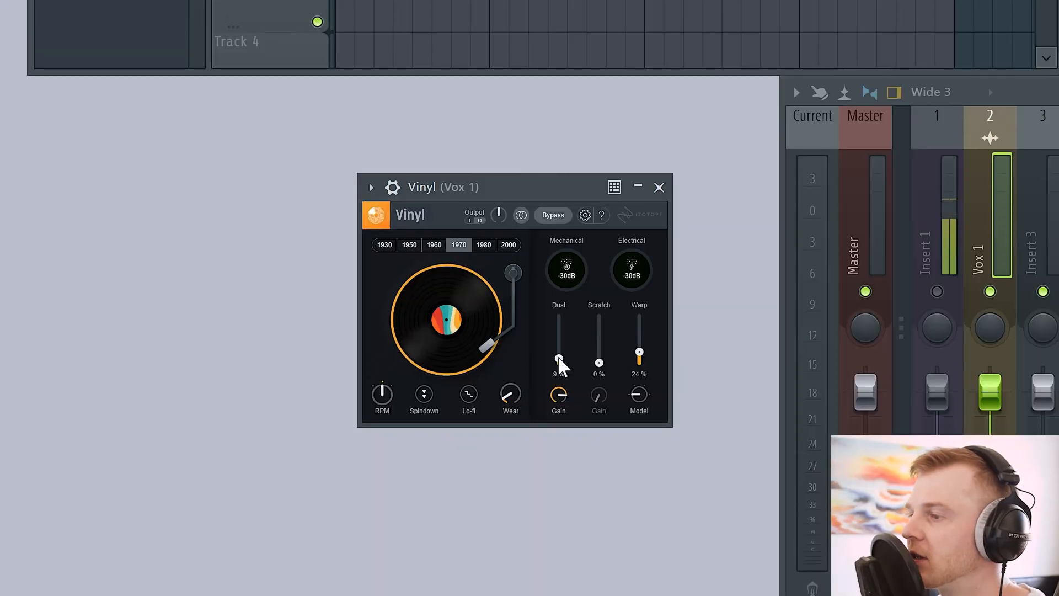
{"action": "left_click_drag", "start_coordinate": [567, 320], "coordinate": [562, 346]}
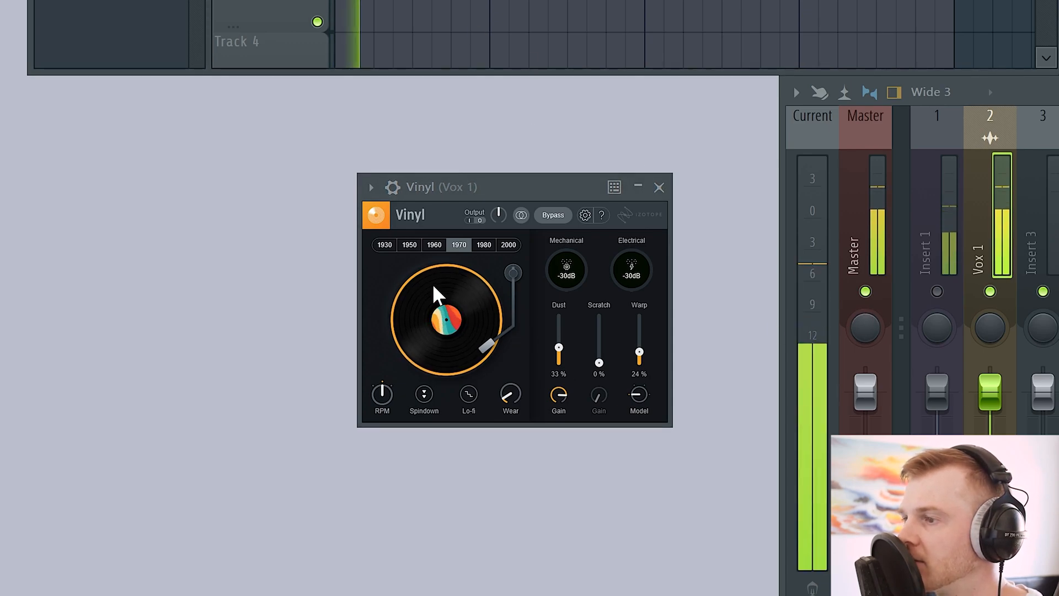
Compare the Vinyl year settings 1930, 1950, 1970 and 1980 on the playing vocal, and choose 1930.
{"action": "left_click", "coordinate": [386, 245]}
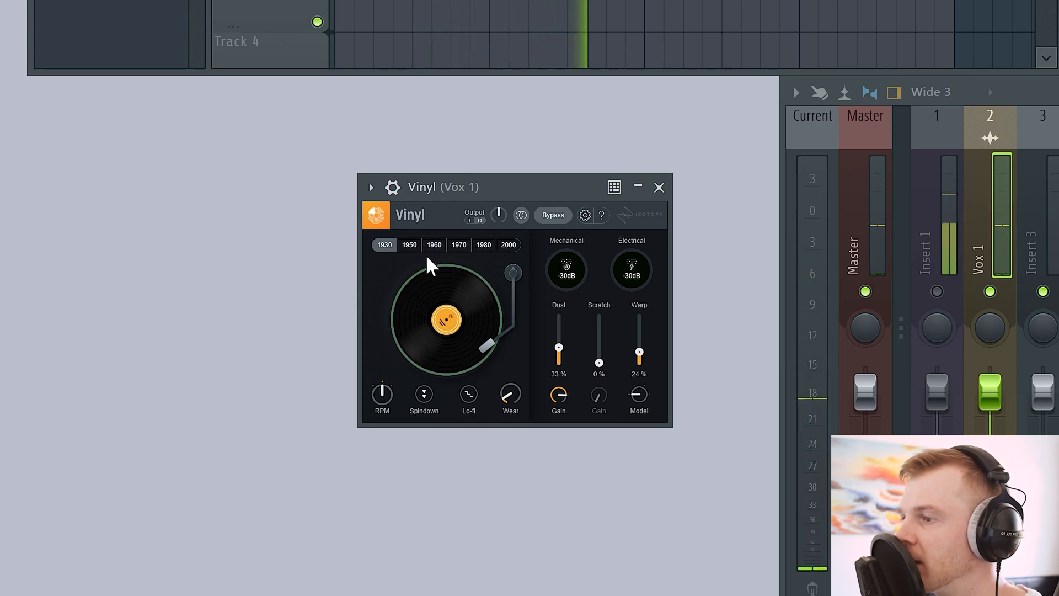
{"action": "left_click", "coordinate": [459, 246]}
{"action": "left_click", "coordinate": [480, 246]}
{"action": "left_click", "coordinate": [411, 245]}
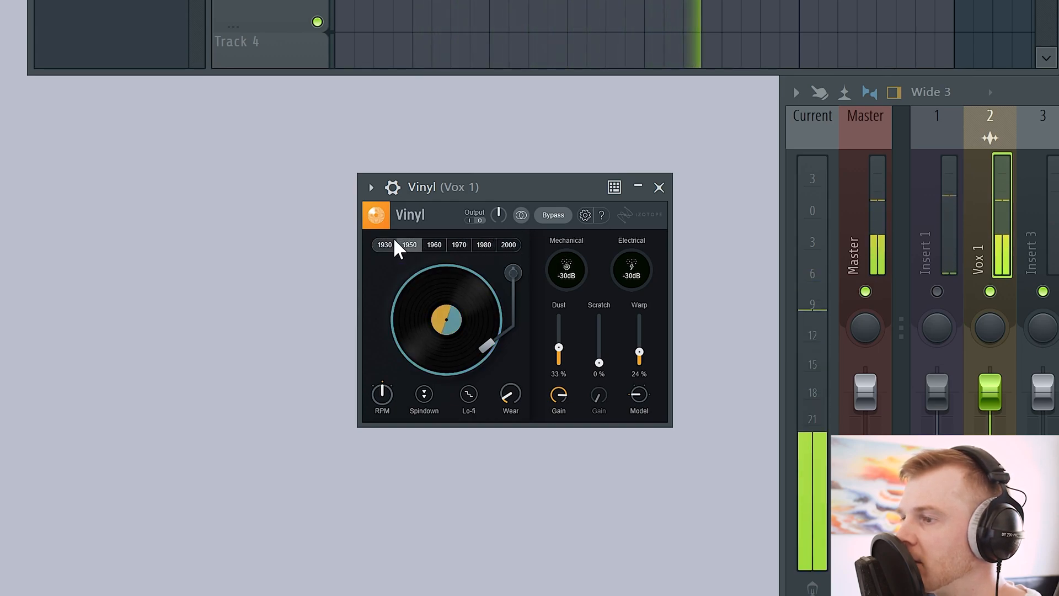
{"action": "left_click", "coordinate": [385, 244]}
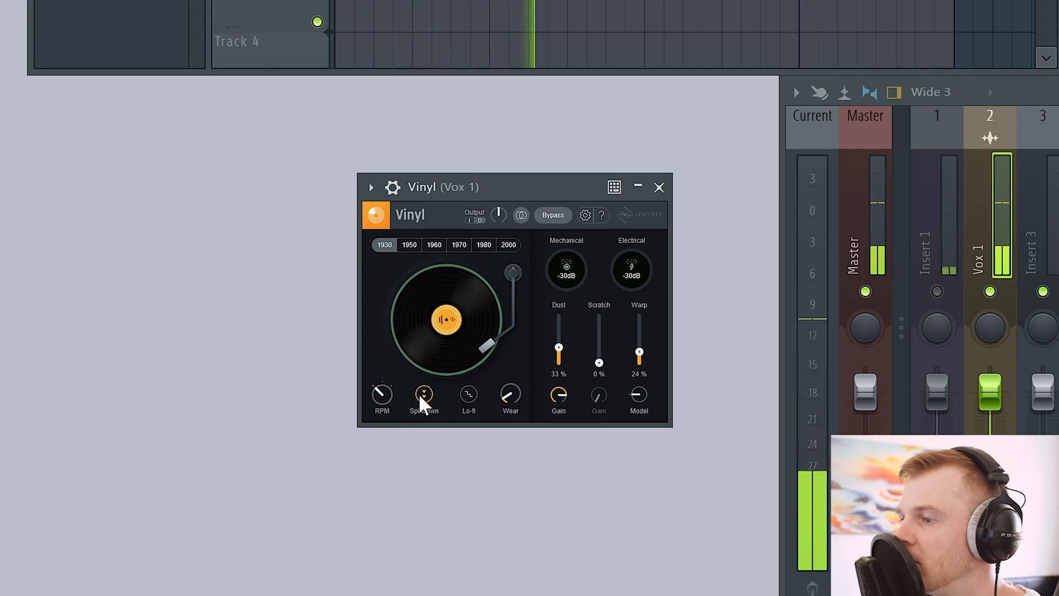
Try Vinyl's Lo-fi effect and a wear of 15%, settle on a much higher wear, and raise the dust slightly.
{"action": "left_click", "coordinate": [472, 394]}
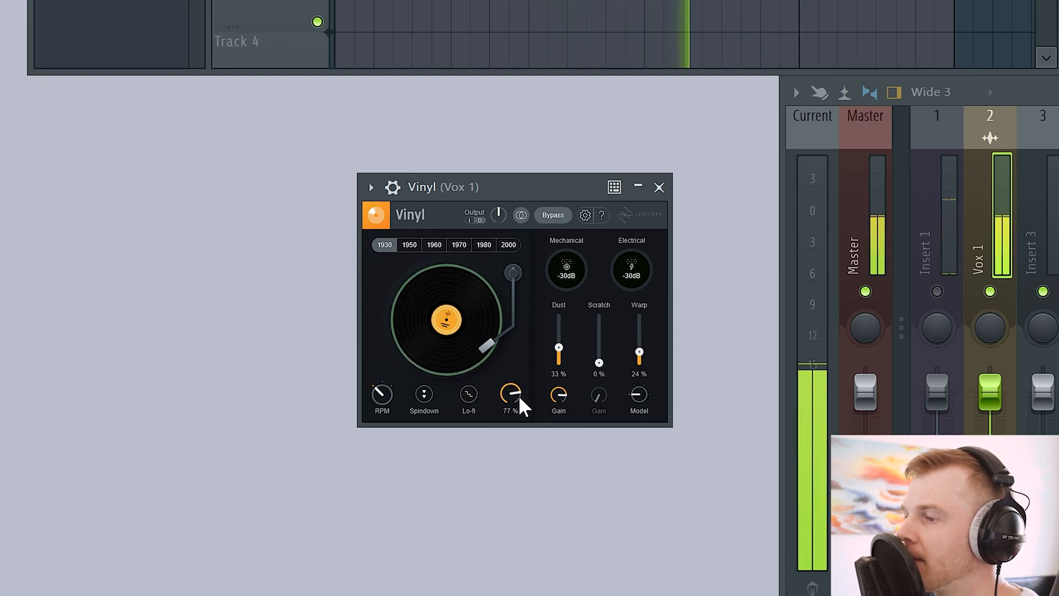
{"action": "left_click_drag", "start_coordinate": [518, 392], "coordinate": [521, 441]}
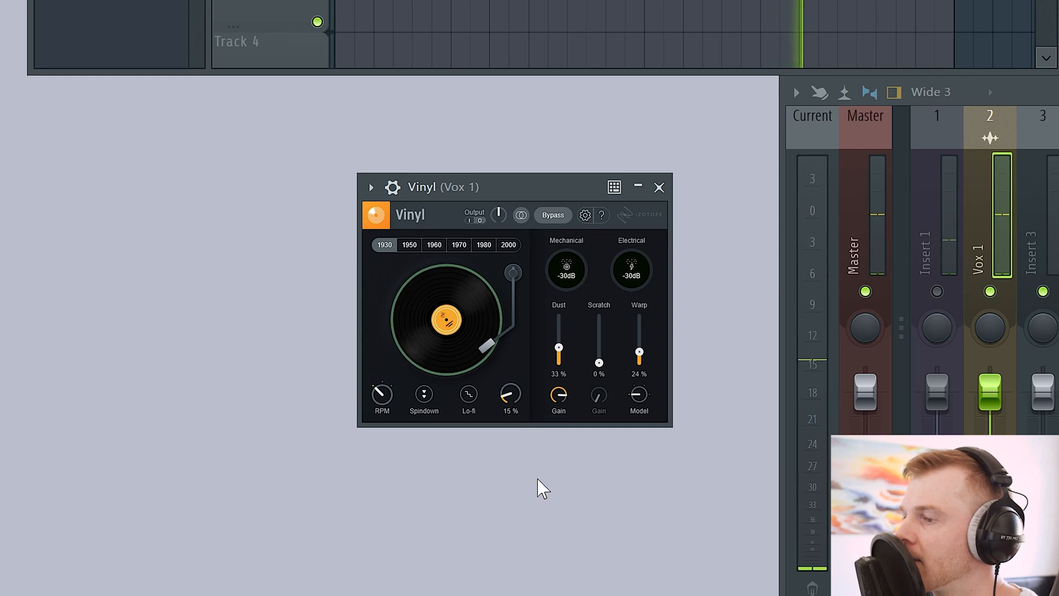
{"action": "left_click_drag", "start_coordinate": [542, 488], "coordinate": [516, 394]}
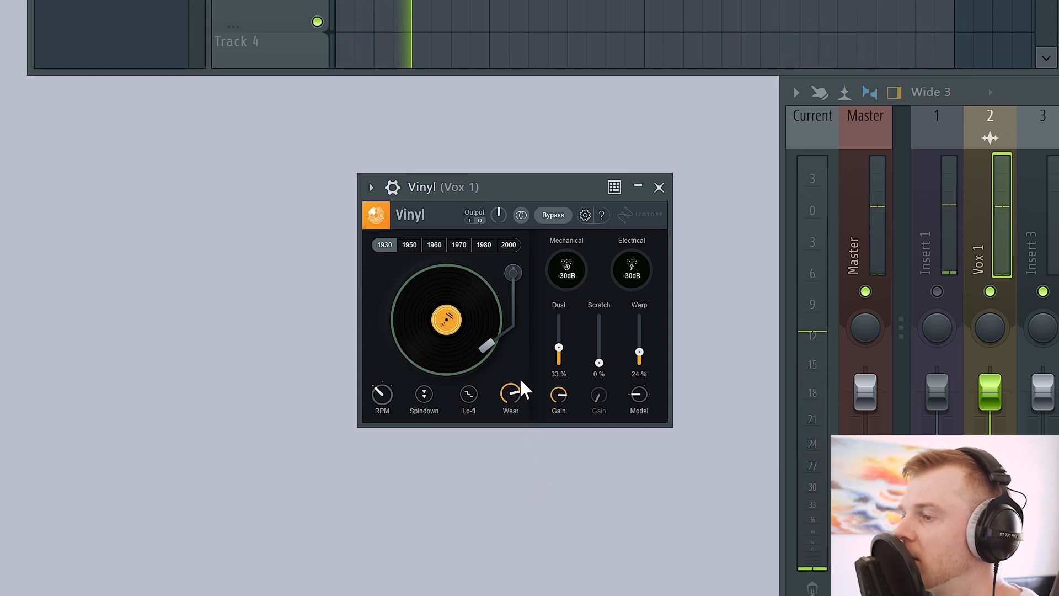
{"action": "left_click_drag", "start_coordinate": [557, 345], "coordinate": [555, 338]}
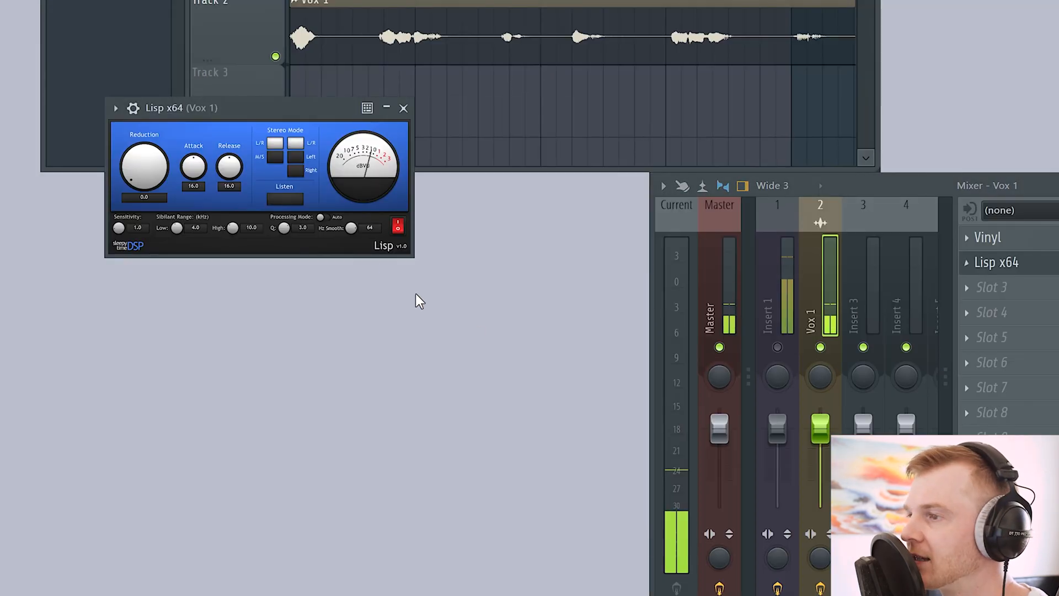
Set the Lisp x64 de-esser on Vox 1 to attack 2.2, release 5.2 and sibilant high limit 13.6 kHz, raising the reduction above 9.1.
{"action": "left_click_drag", "start_coordinate": [326, 17], "coordinate": [550, 256]}
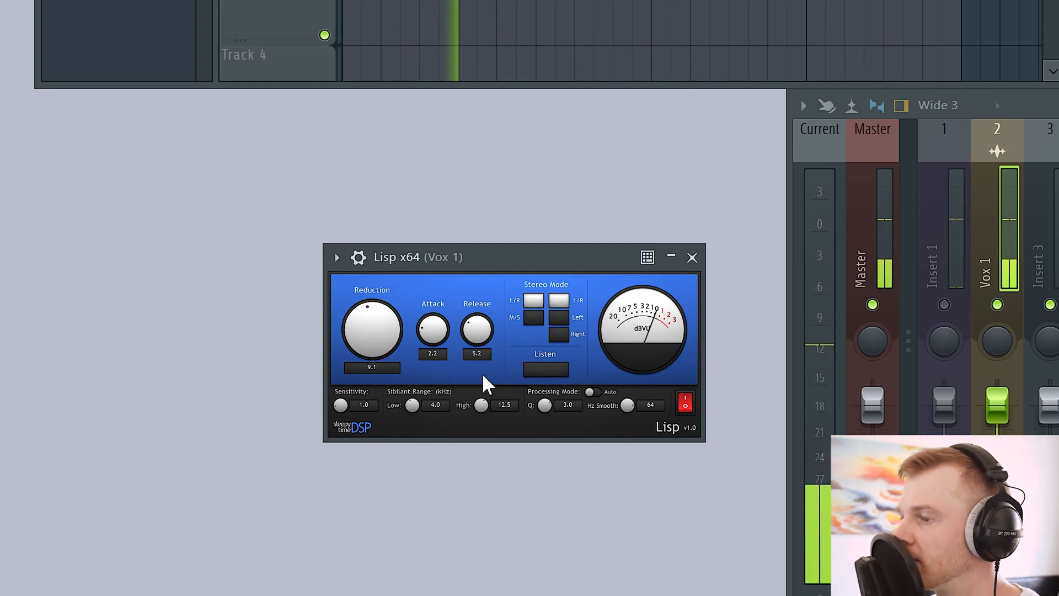
{"action": "mouse_move", "coordinate": [481, 399]}
{"action": "left_mouse_down"}
{"action": "mouse_move", "coordinate": [487, 378]}
{"action": "mouse_move", "coordinate": [491, 386]}
{"action": "left_mouse_up"}
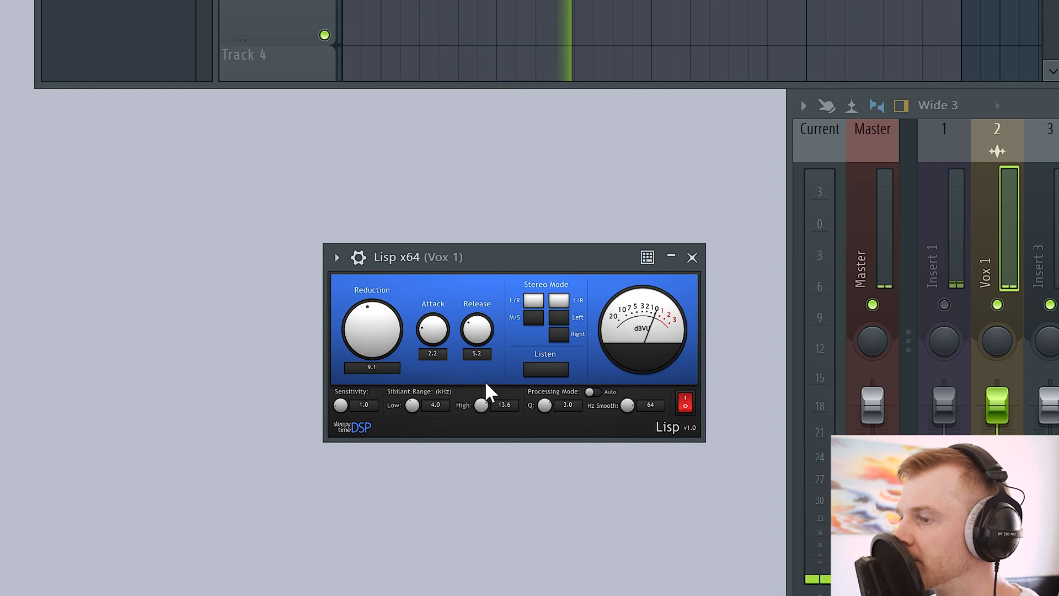
{"action": "left_click_drag", "start_coordinate": [393, 334], "coordinate": [387, 302]}
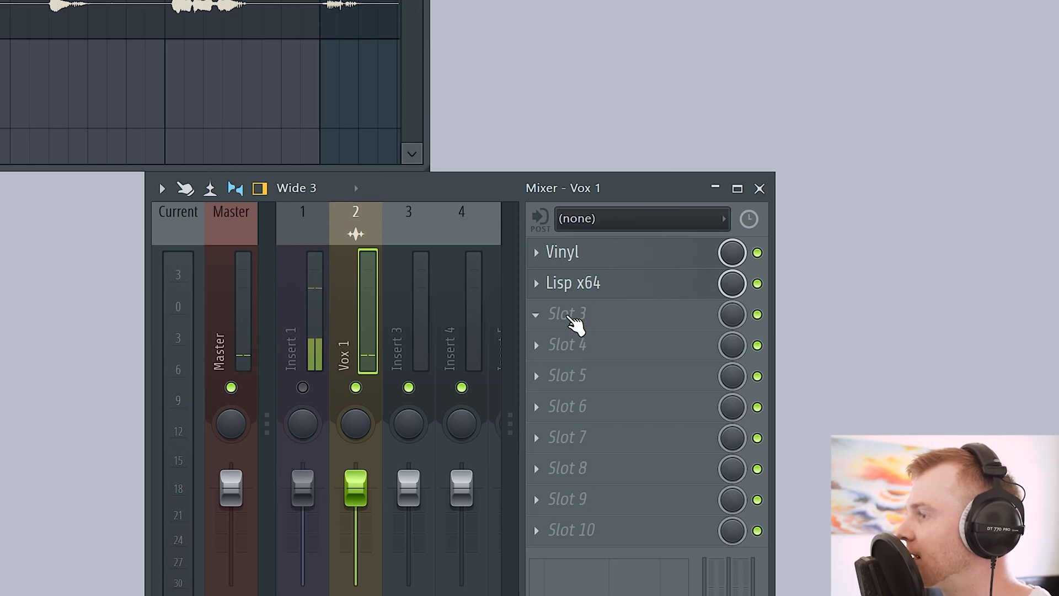
Load Fruity Parametric EQ 2 in the third effect slot of the Vox 1 track.
{"action": "left_click", "coordinate": [568, 315]}
{"action": "mouse_move", "coordinate": [567, 342]}
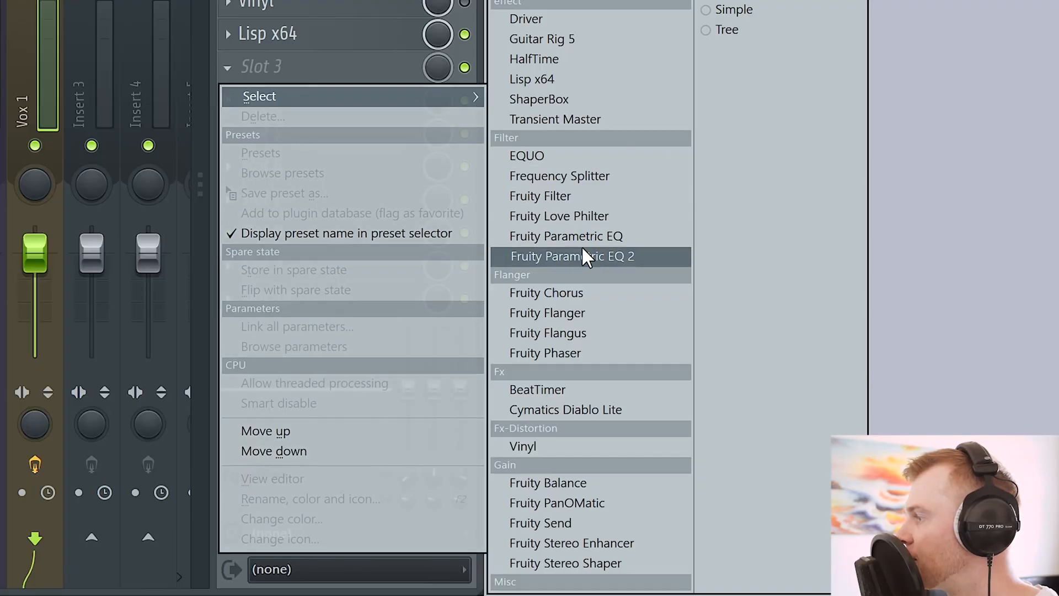
{"action": "left_click", "coordinate": [583, 256]}
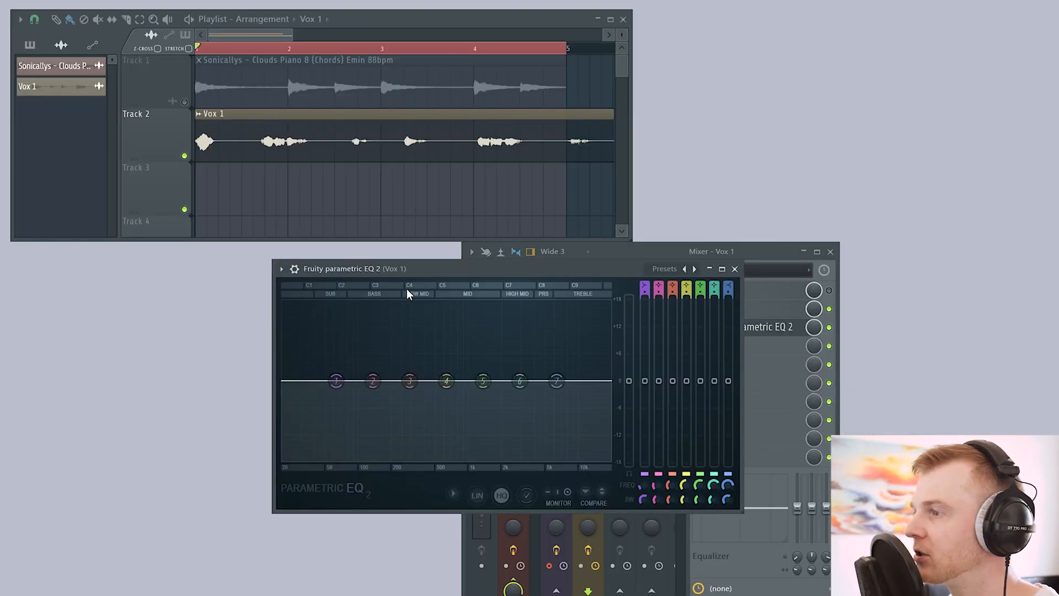
Shape the playing Vox 1 EQ with a steep low cut at about 270 Hz, a high cut near 5 kHz and a 4.5 dB boost near 1.2 kHz.
{"action": "left_click_drag", "start_coordinate": [430, 270], "coordinate": [166, 300]}
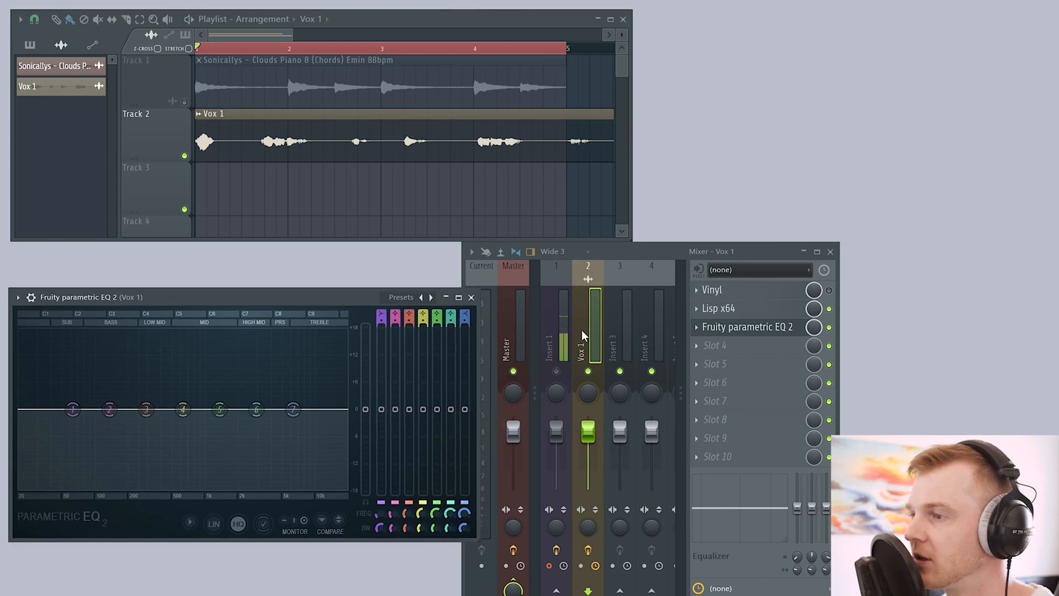
{"action": "key", "text": "space"}
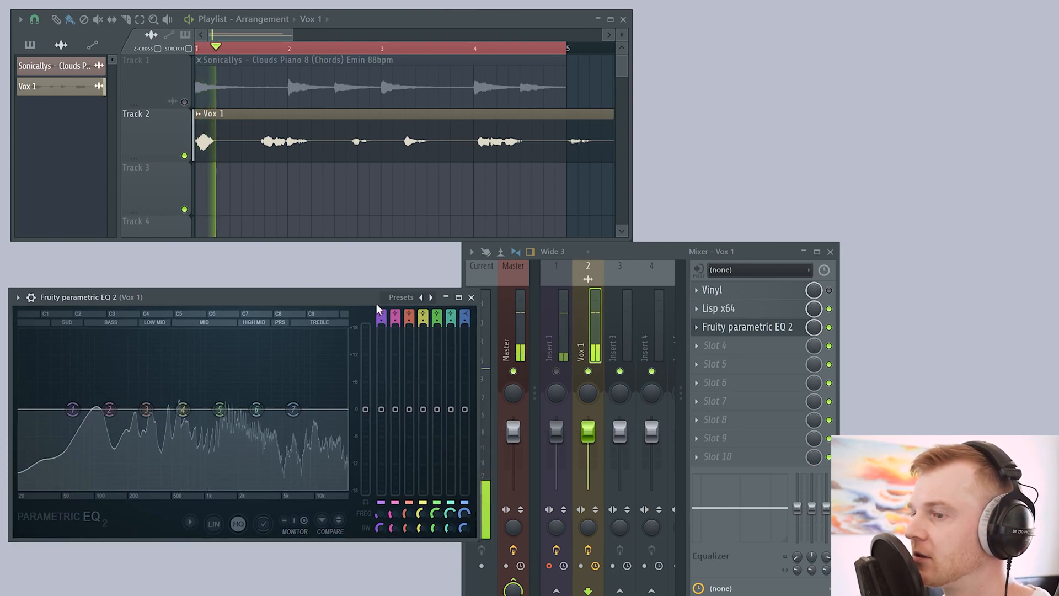
{"action": "left_click_drag", "start_coordinate": [72, 408], "coordinate": [82, 450]}
{"action": "left_click_drag", "start_coordinate": [155, 349], "coordinate": [254, 413]}
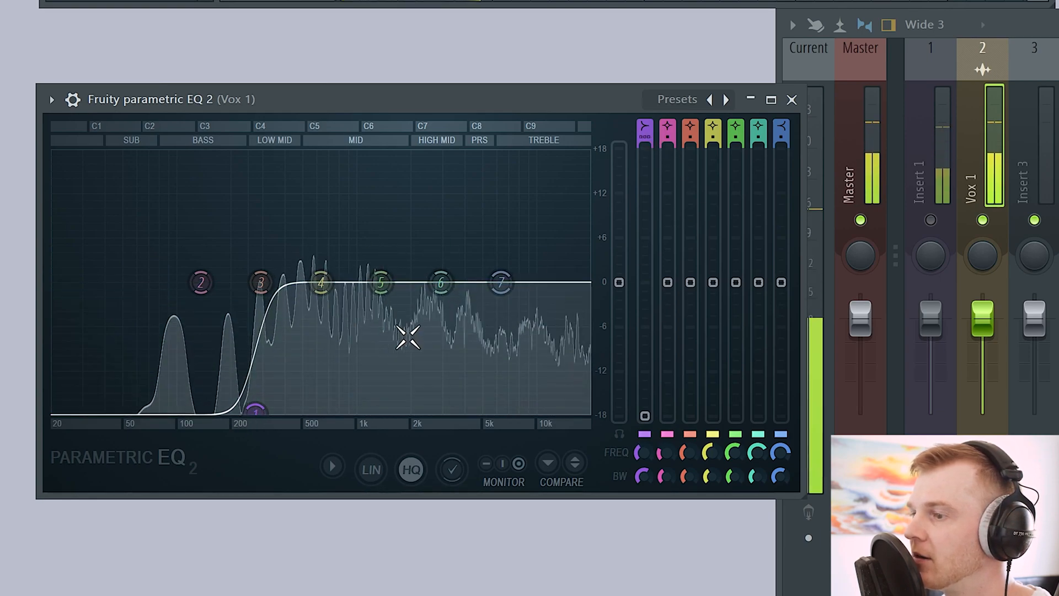
{"action": "left_click_drag", "start_coordinate": [500, 281], "coordinate": [485, 413]}
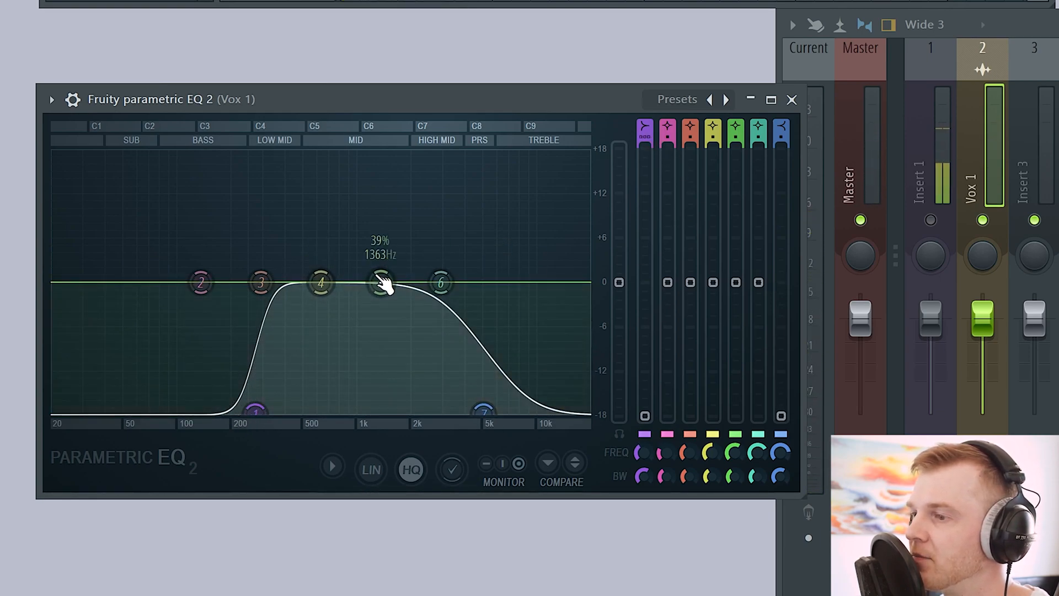
{"action": "left_click_drag", "start_coordinate": [382, 283], "coordinate": [370, 249]}
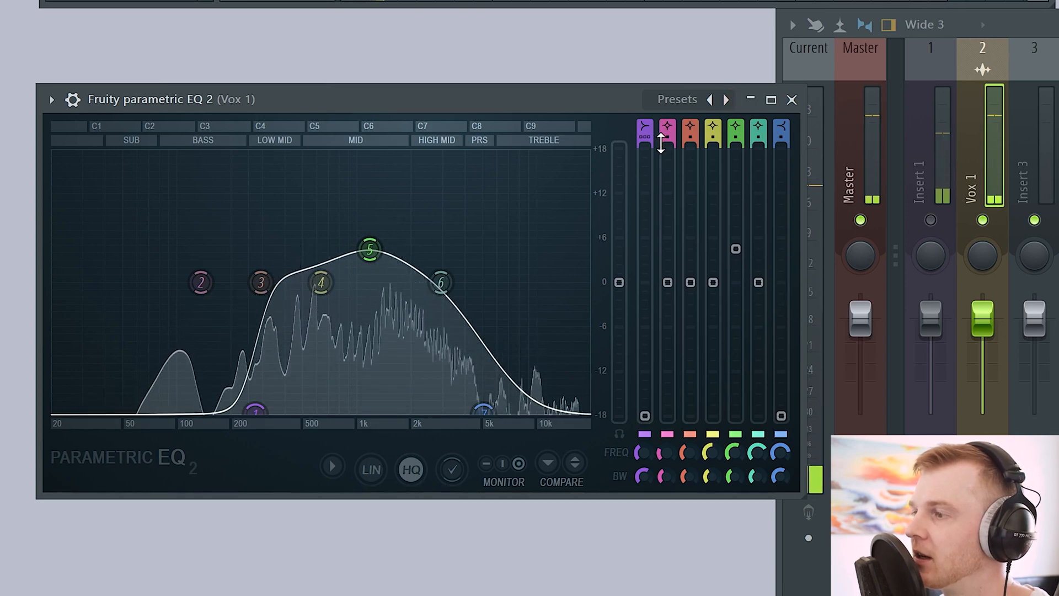
Narrow the vocal EQ by moving the low cut to about 500 Hz and the high cut to about 3 kHz with a steeper slope.
{"action": "left_click_drag", "start_coordinate": [255, 411], "coordinate": [303, 411]}
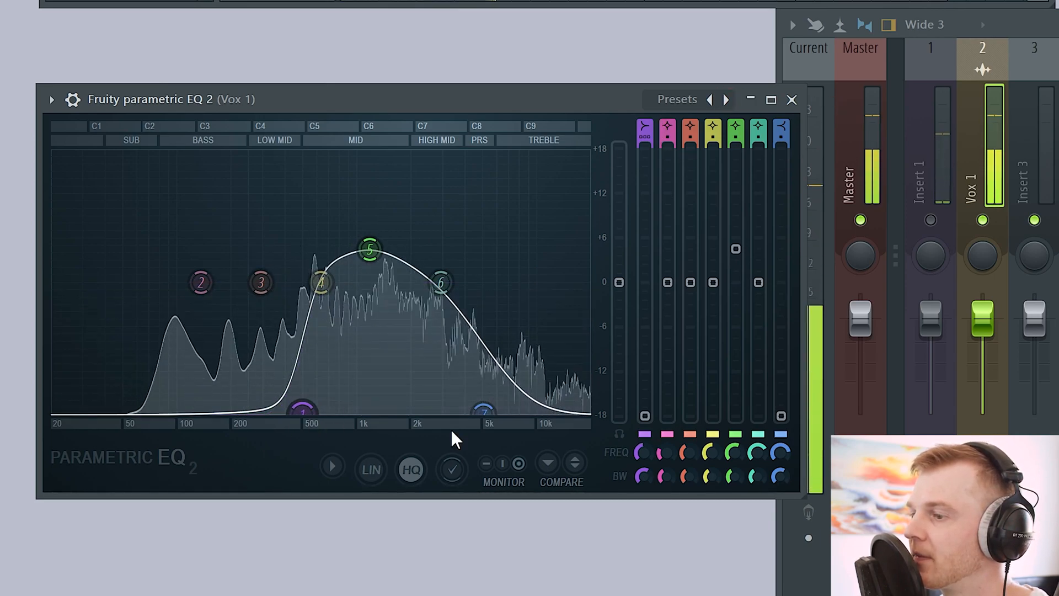
{"action": "left_click_drag", "start_coordinate": [483, 411], "coordinate": [444, 411]}
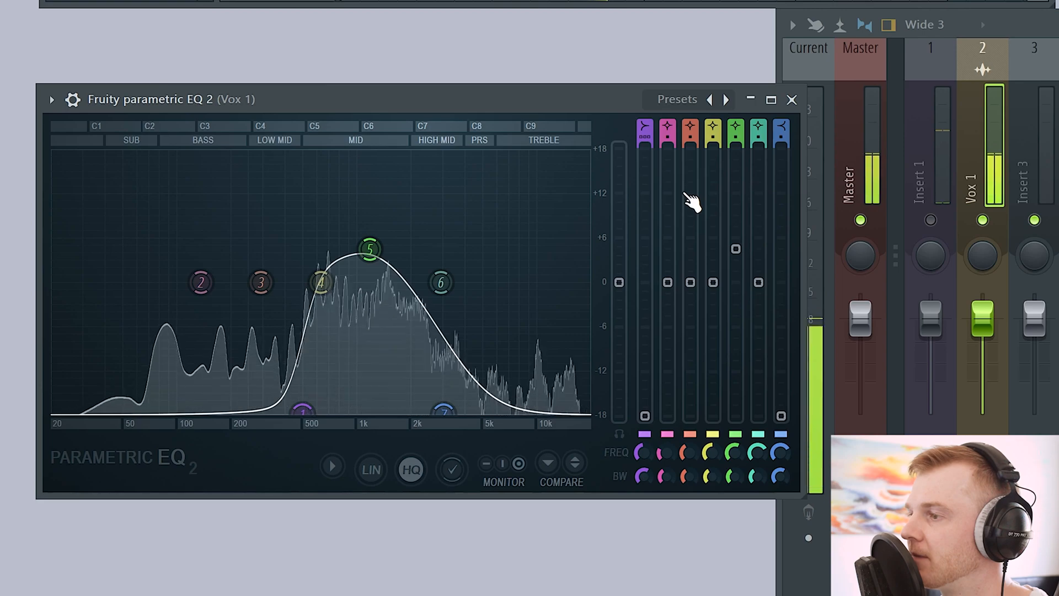
{"action": "left_click_drag", "start_coordinate": [782, 144], "coordinate": [782, 141]}
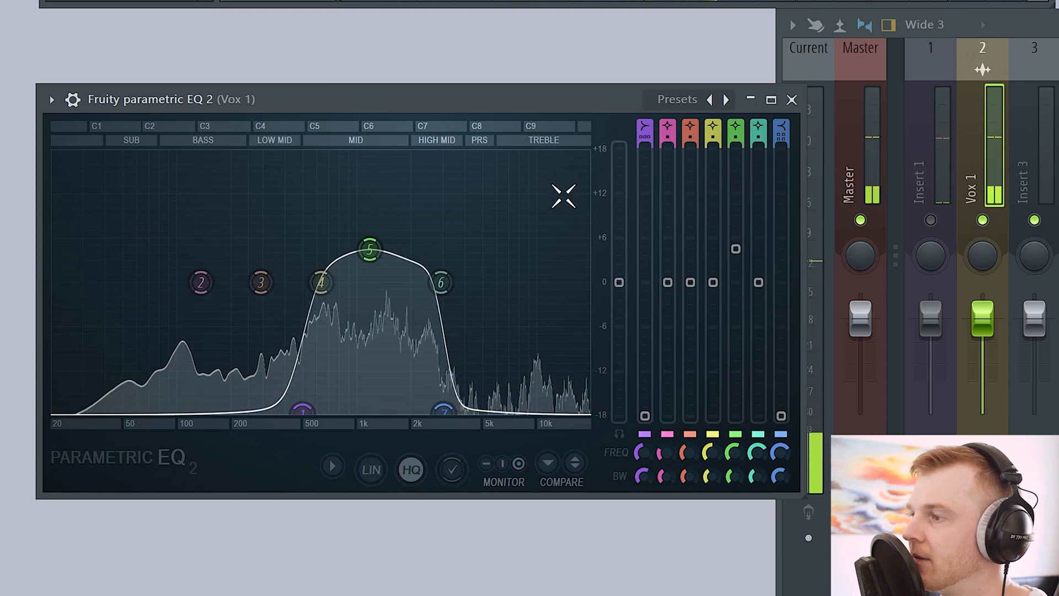
Compare the EQ presets Old Telephone and Radio on the vocal, keep Old Telephone, and raise the Vox 1 volume slightly.
{"action": "left_click", "coordinate": [726, 100]}
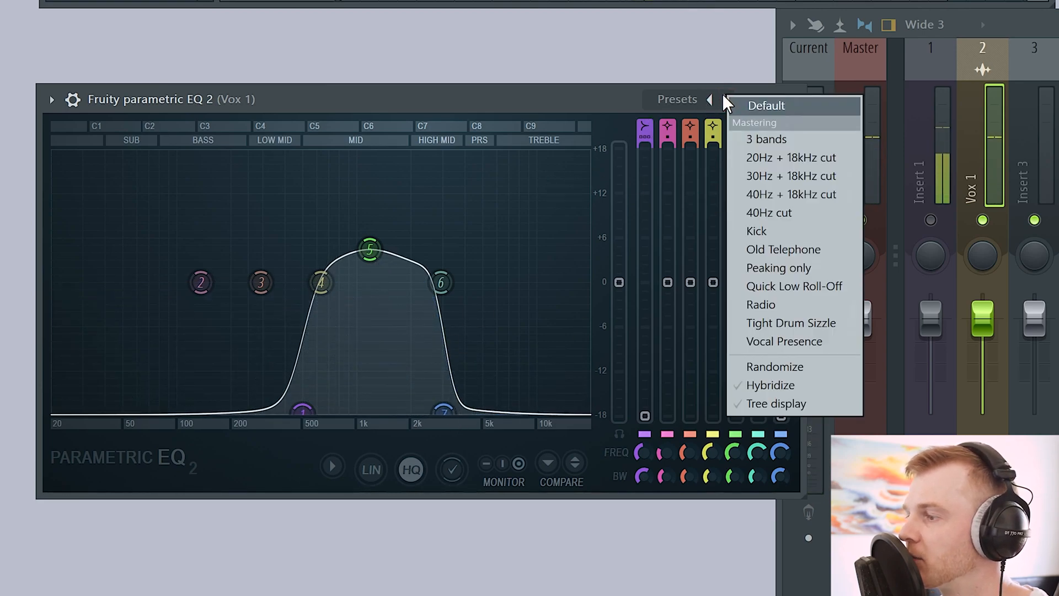
{"action": "left_click", "coordinate": [807, 252]}
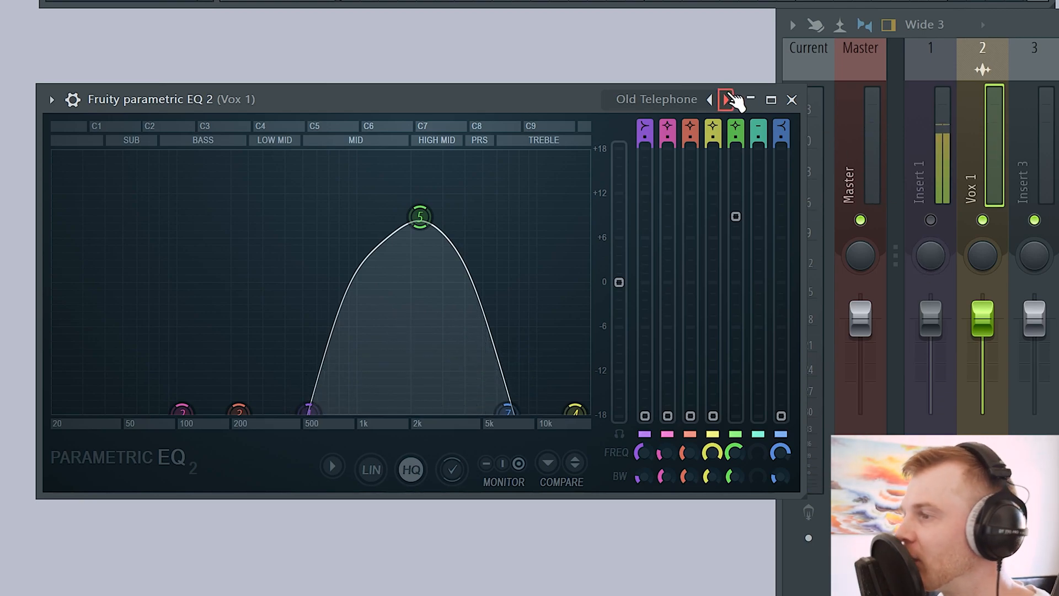
{"action": "left_click", "coordinate": [734, 99]}
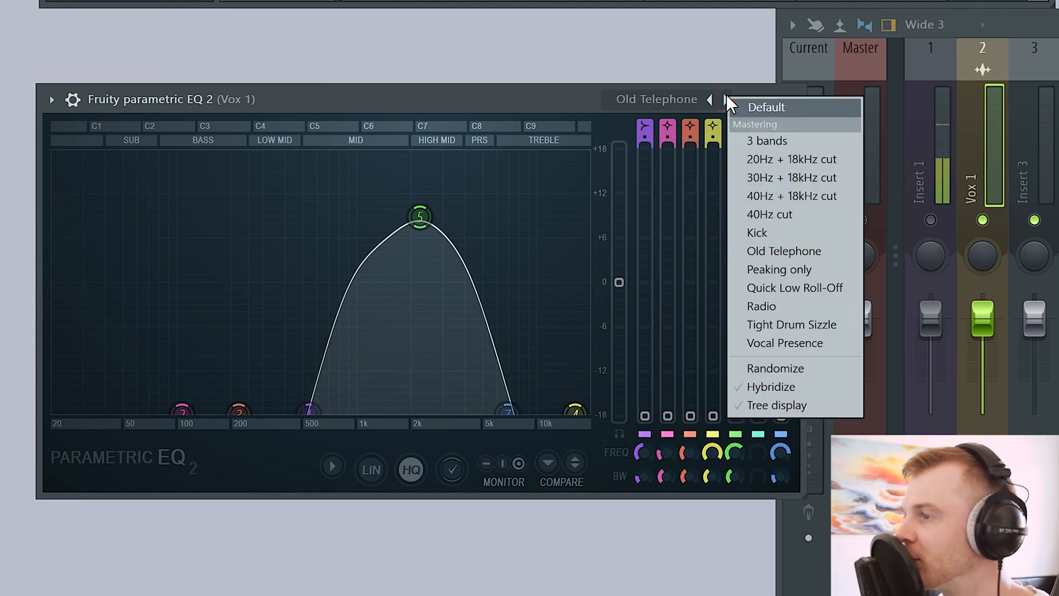
{"action": "left_click", "coordinate": [797, 309]}
{"action": "left_click_drag", "start_coordinate": [205, 283], "coordinate": [166, 298]}
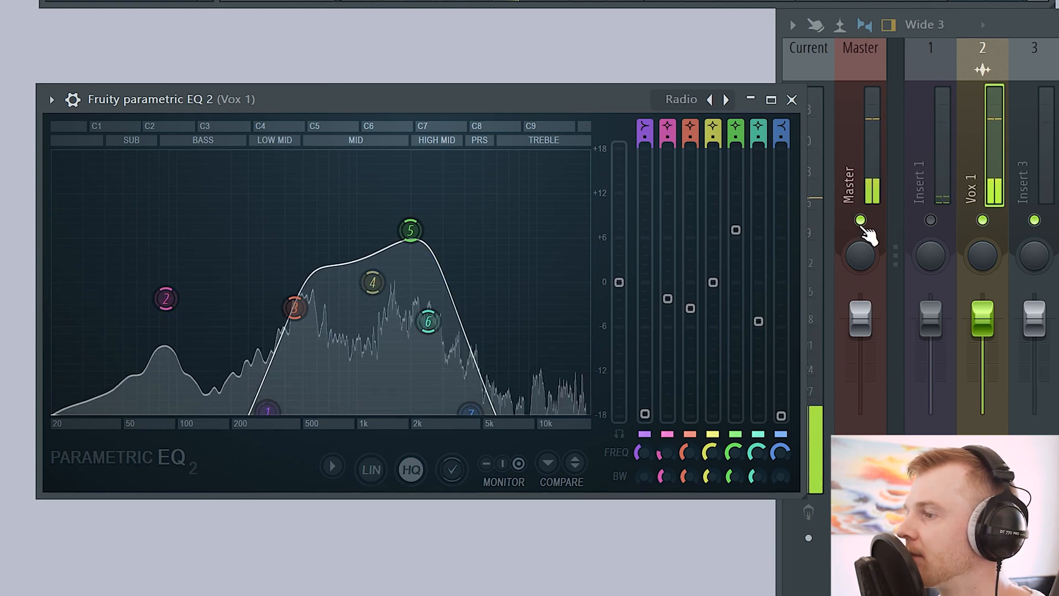
{"action": "left_click", "coordinate": [733, 108]}
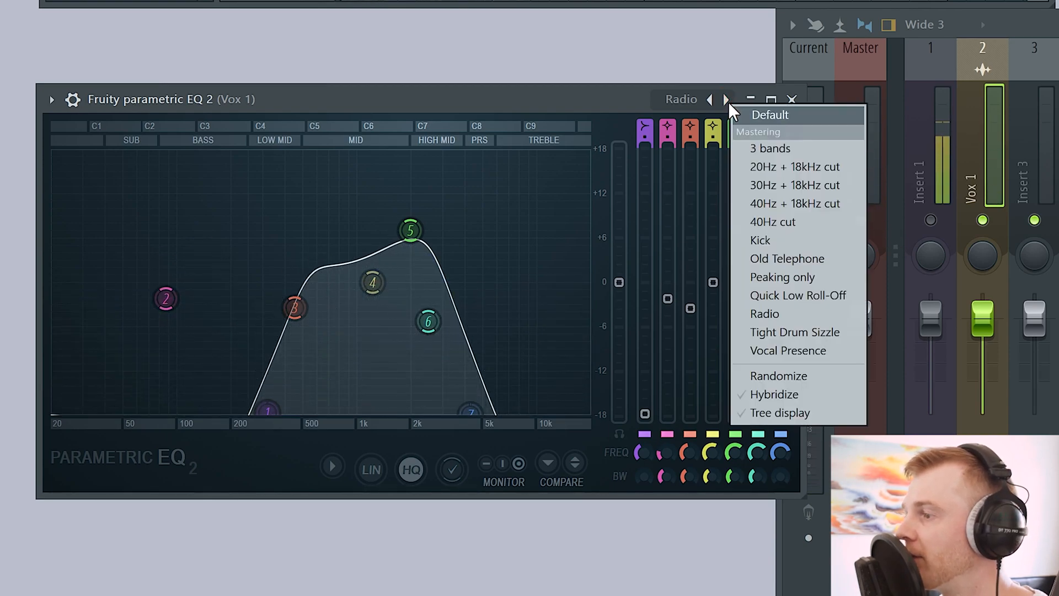
{"action": "left_click", "coordinate": [799, 260]}
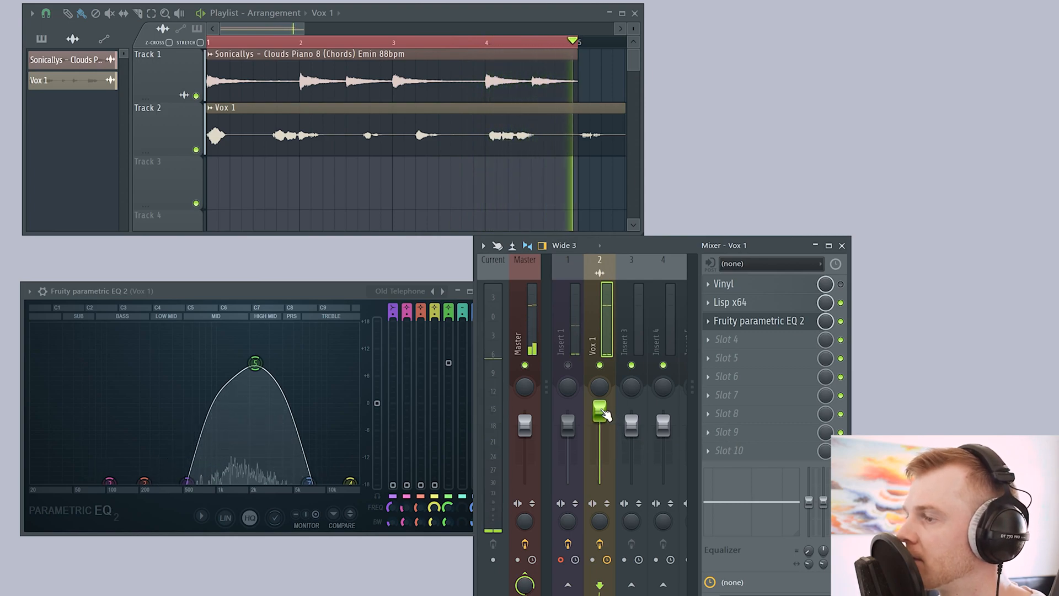
{"action": "left_click_drag", "start_coordinate": [602, 411], "coordinate": [602, 418]}
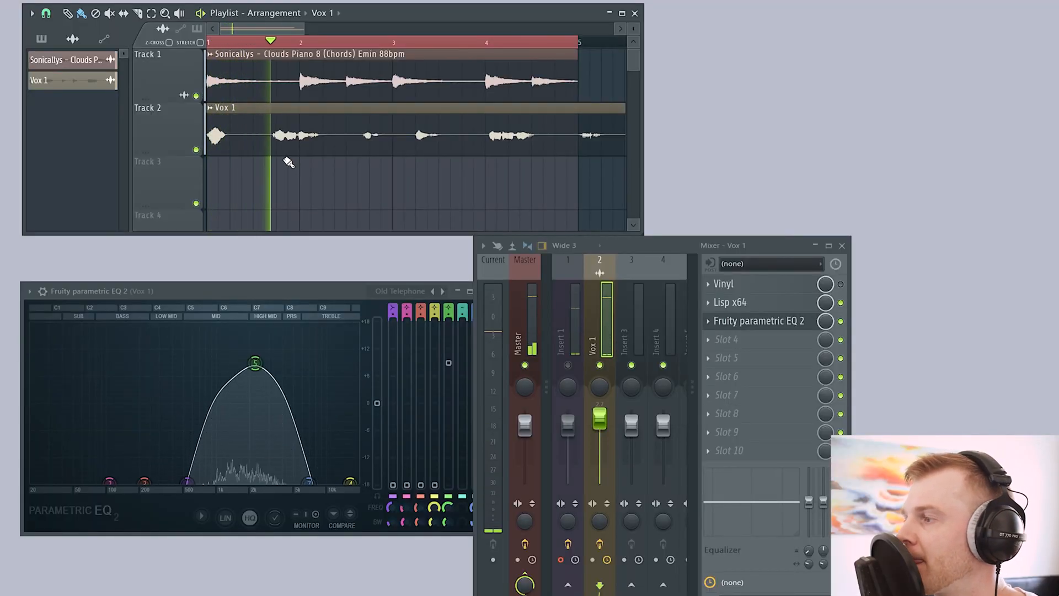
Load Fruity Reeverb 2 in the fourth effect slot of Vox 1 and lower its mix level.
{"action": "left_click", "coordinate": [720, 338]}
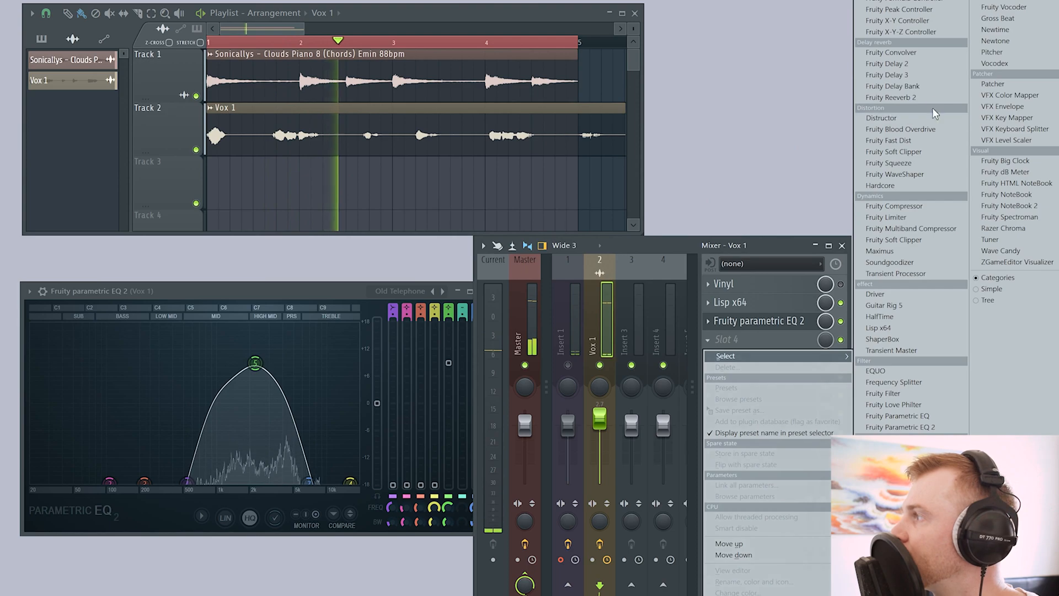
{"action": "left_click", "coordinate": [927, 100]}
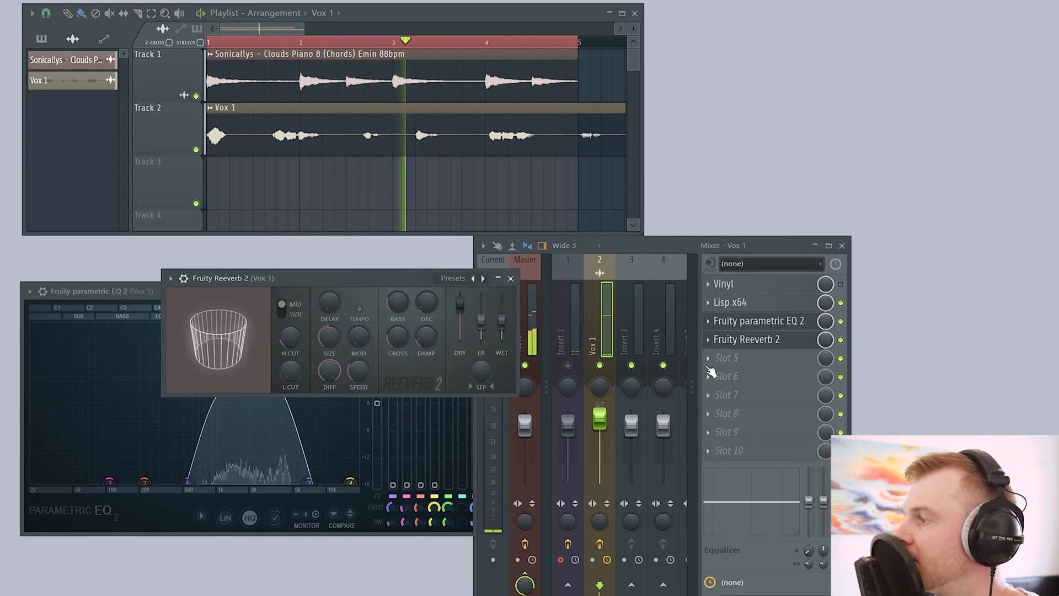
{"action": "left_click_drag", "start_coordinate": [825, 340], "coordinate": [826, 349]}
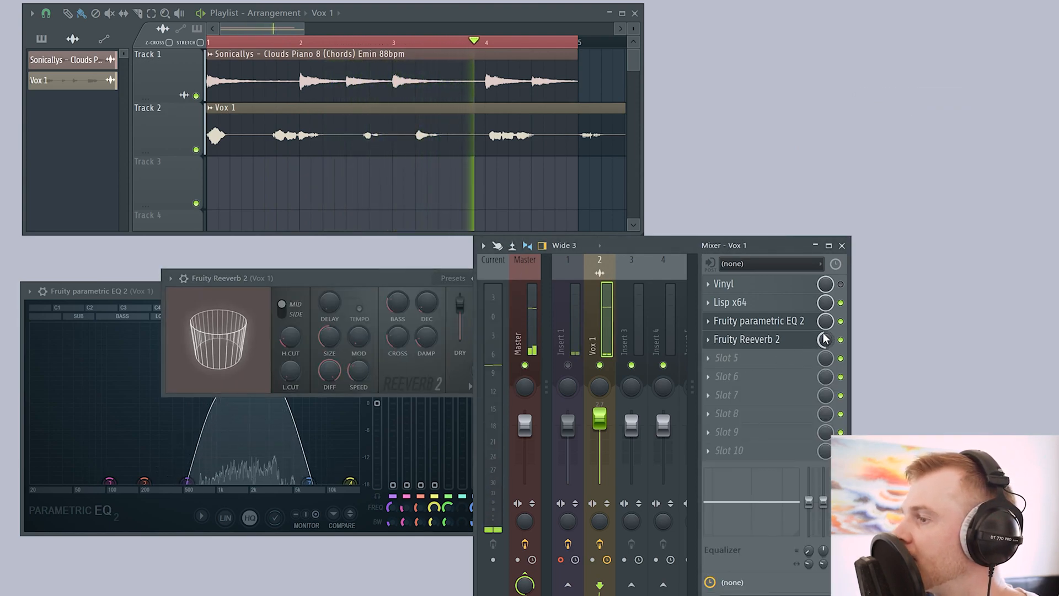
{"action": "left_click_drag", "start_coordinate": [427, 277], "coordinate": [432, 279]}
{"action": "left_click_drag", "start_coordinate": [508, 325], "coordinate": [508, 323]}
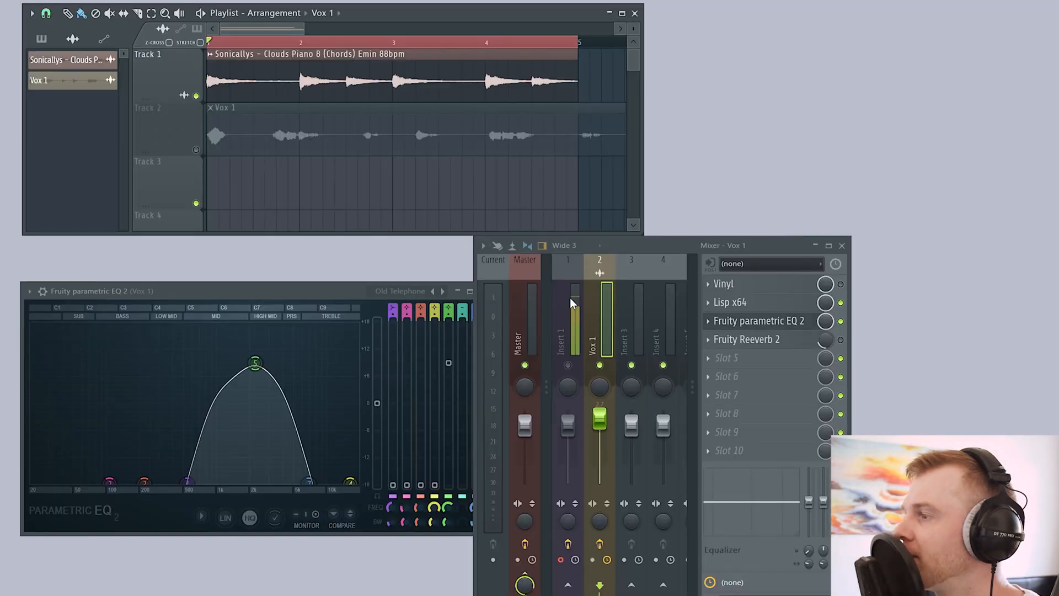
Record a second vocal take of about 11 seconds with Edison on Insert 1.
{"action": "left_click", "coordinate": [572, 303]}
{"action": "left_click", "coordinate": [746, 284]}
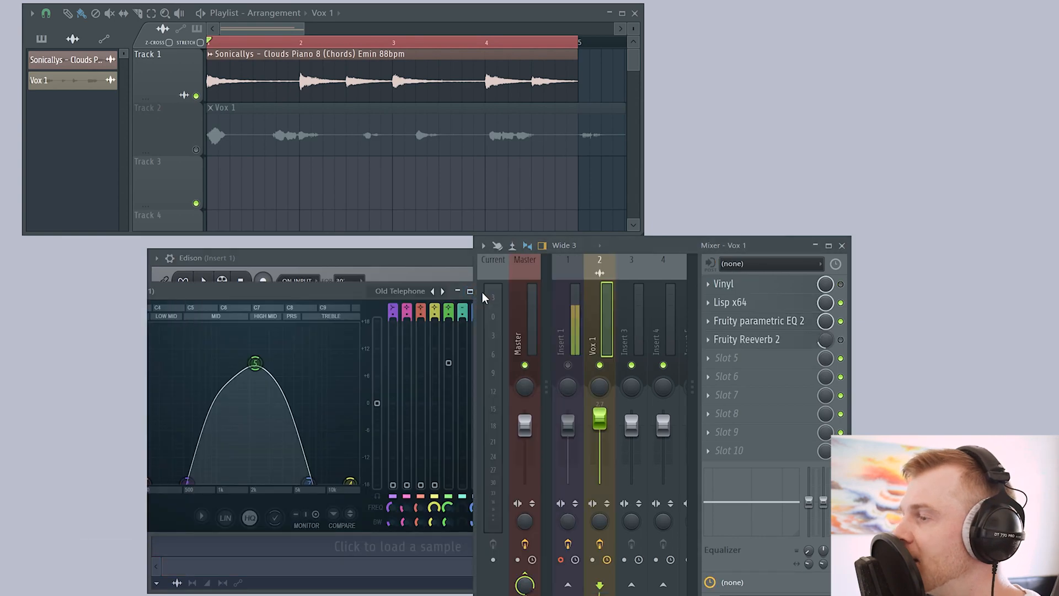
{"action": "left_click", "coordinate": [264, 282]}
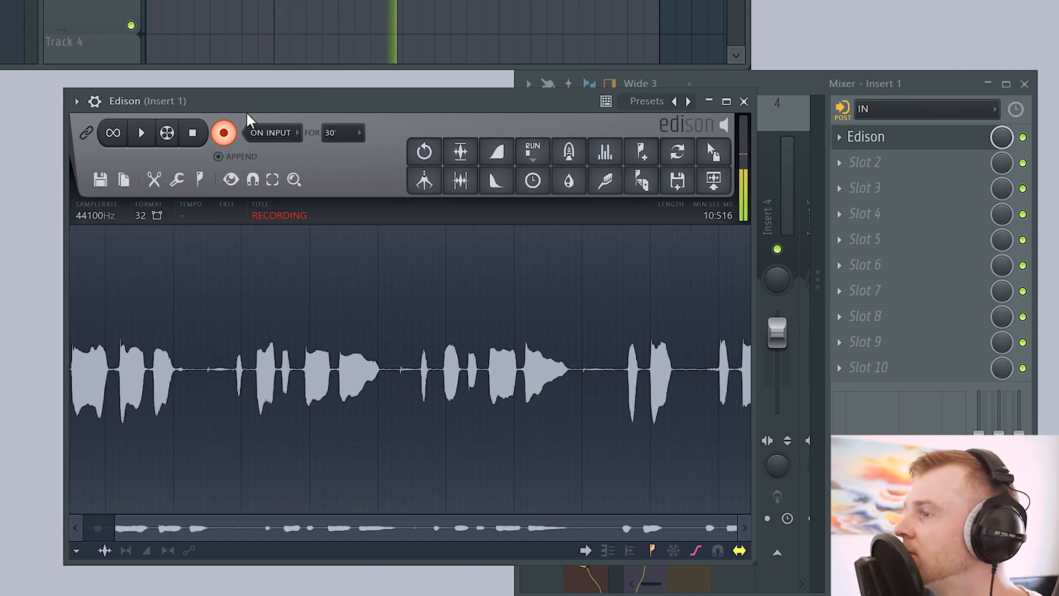
{"action": "key", "text": "space"}
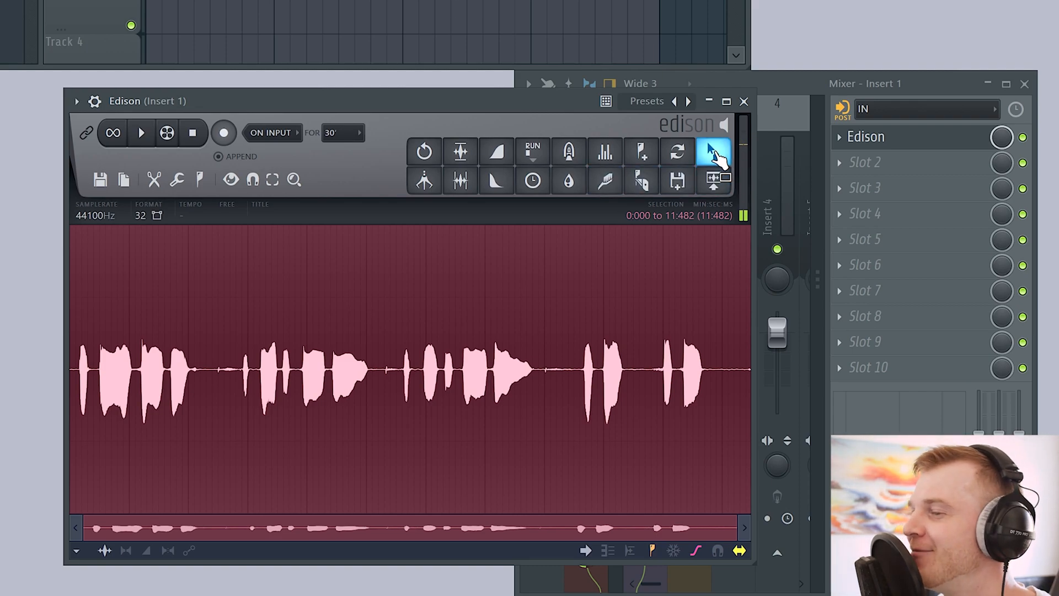
Trim the silence off the second vocal take in Edison and place it at the start of playlist Track 3.
{"action": "left_click", "coordinate": [80, 362]}
{"action": "scroll", "coordinate": [79, 367], "scroll_direction": "up", "scroll_amount": 3}
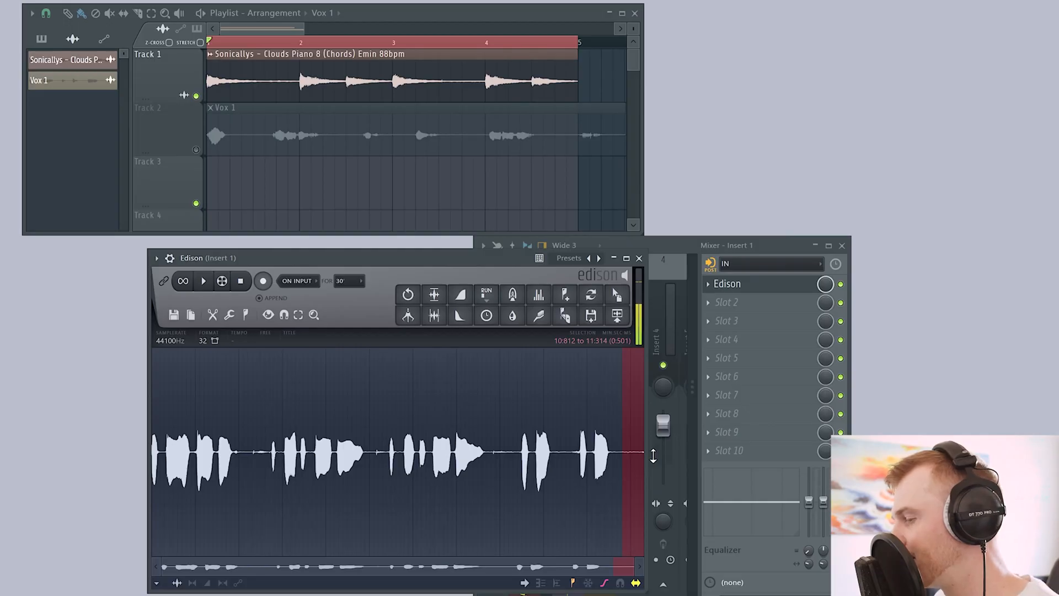
{"action": "key", "text": "Delete"}
{"action": "left_click_drag", "start_coordinate": [616, 312], "coordinate": [322, 194]}
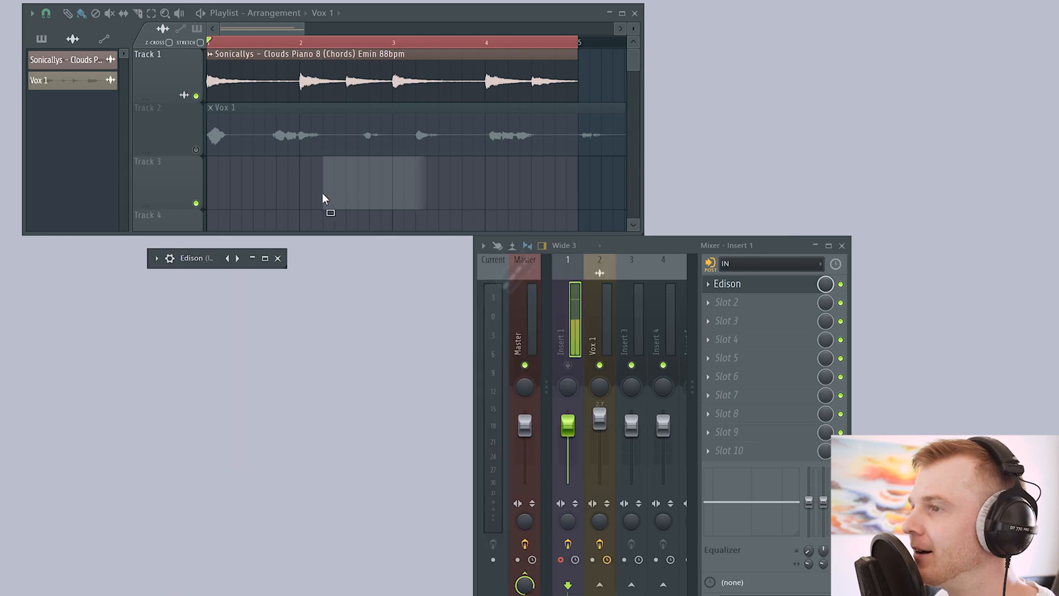
{"action": "left_click_drag", "start_coordinate": [211, 182], "coordinate": [210, 181]}
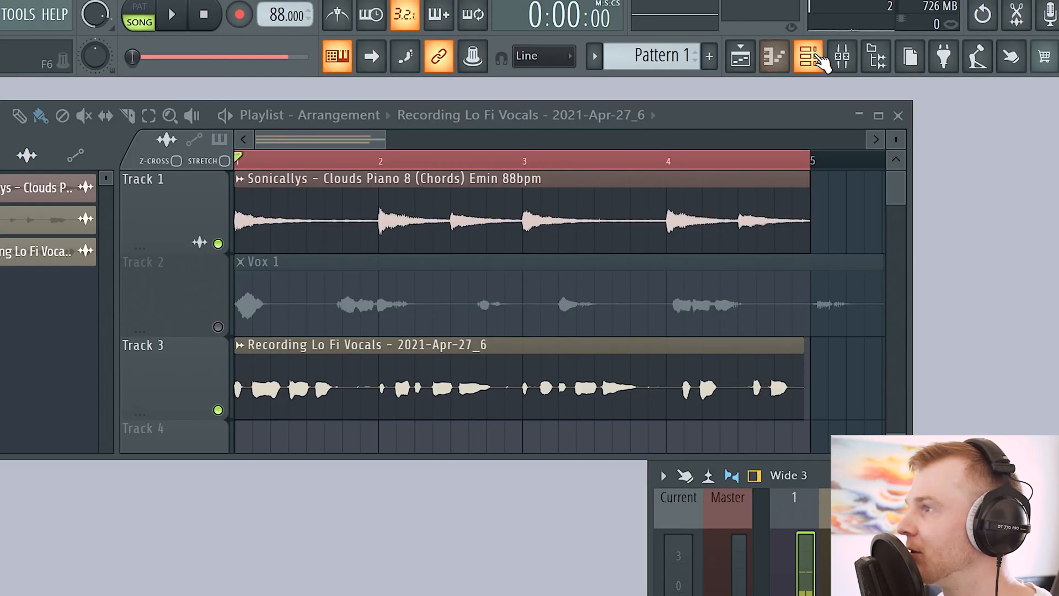
Rename the new recording's channel in the channel rack as Vox 2.
{"action": "left_click", "coordinate": [817, 59]}
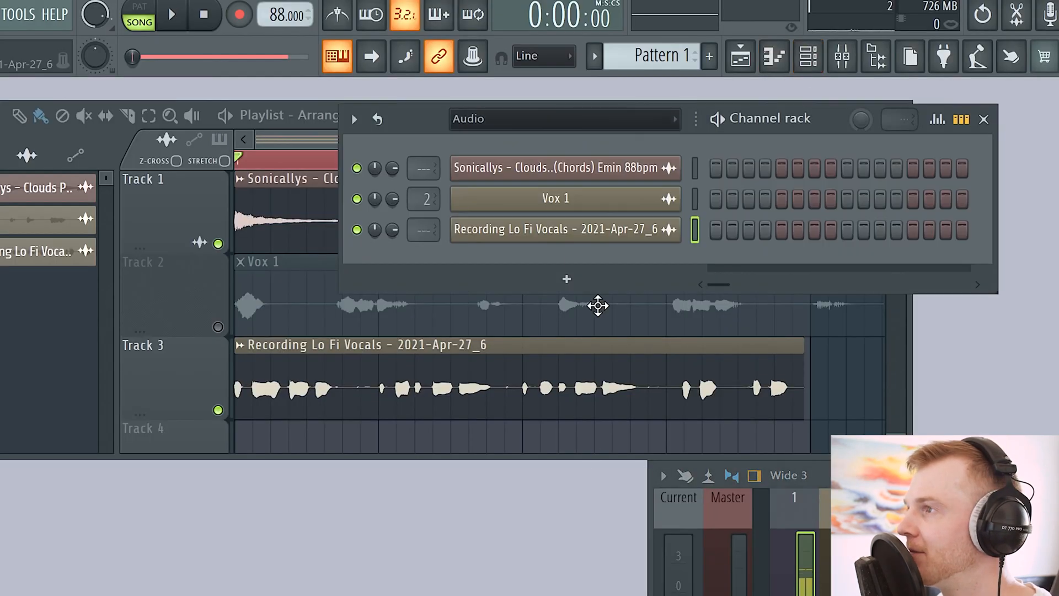
{"action": "key", "text": "F2"}
{"action": "type", "text": "Vo"}
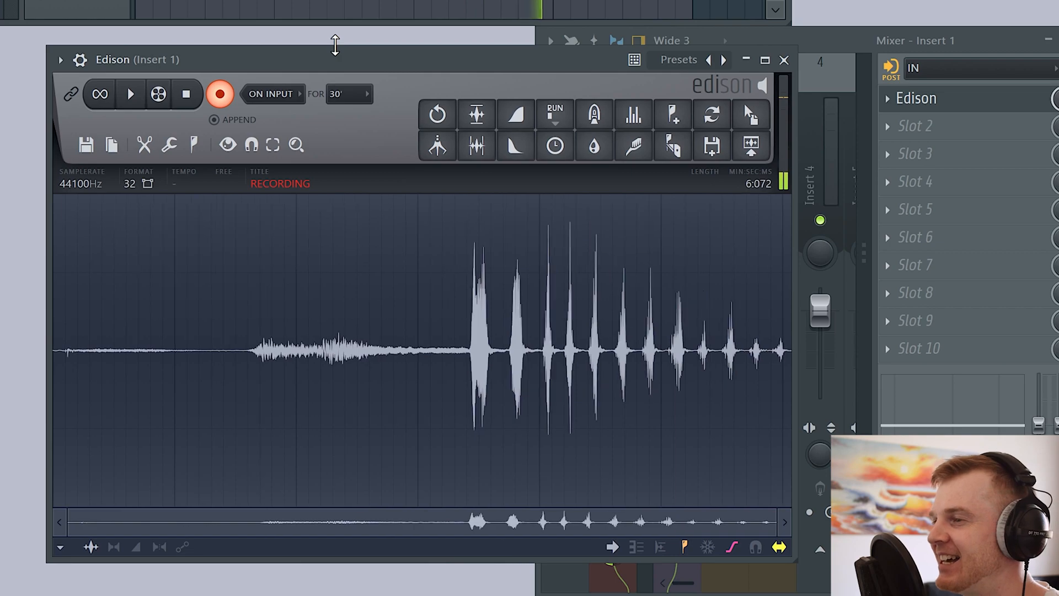
Stop the Edison recording, delete everything before the first loud hit, and place the take at the start of playlist Track 4.
{"action": "left_click", "coordinate": [220, 94]}
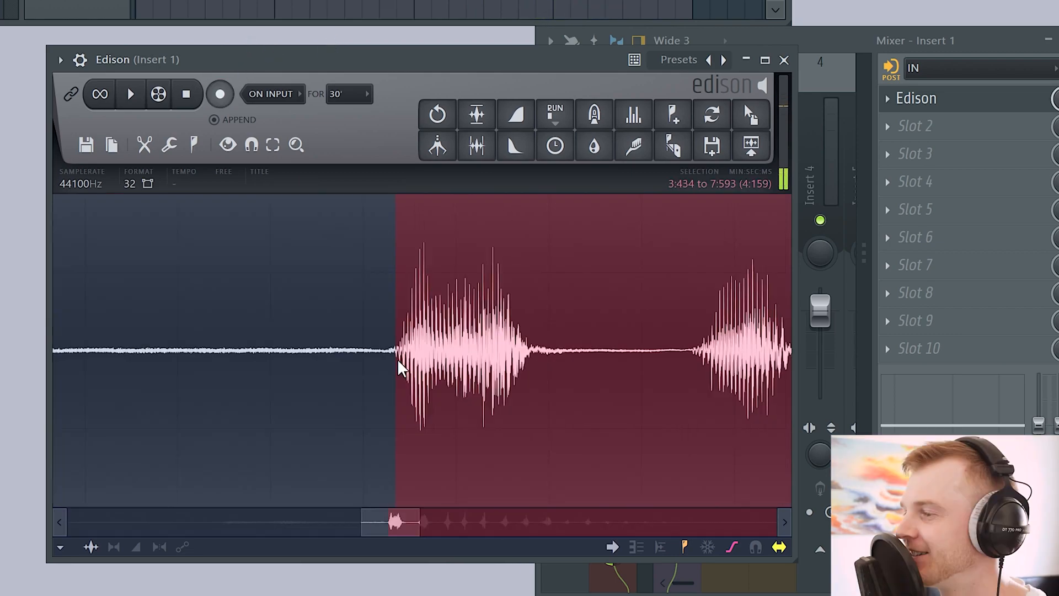
{"action": "scroll", "coordinate": [400, 361], "scroll_direction": "up", "scroll_amount": 3}
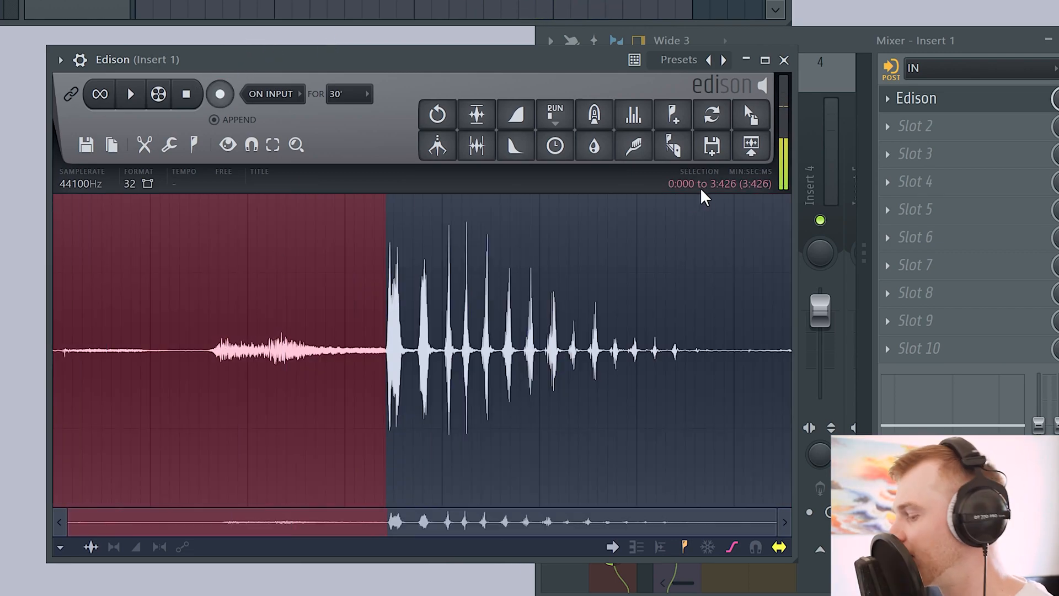
{"action": "key", "text": "Delete"}
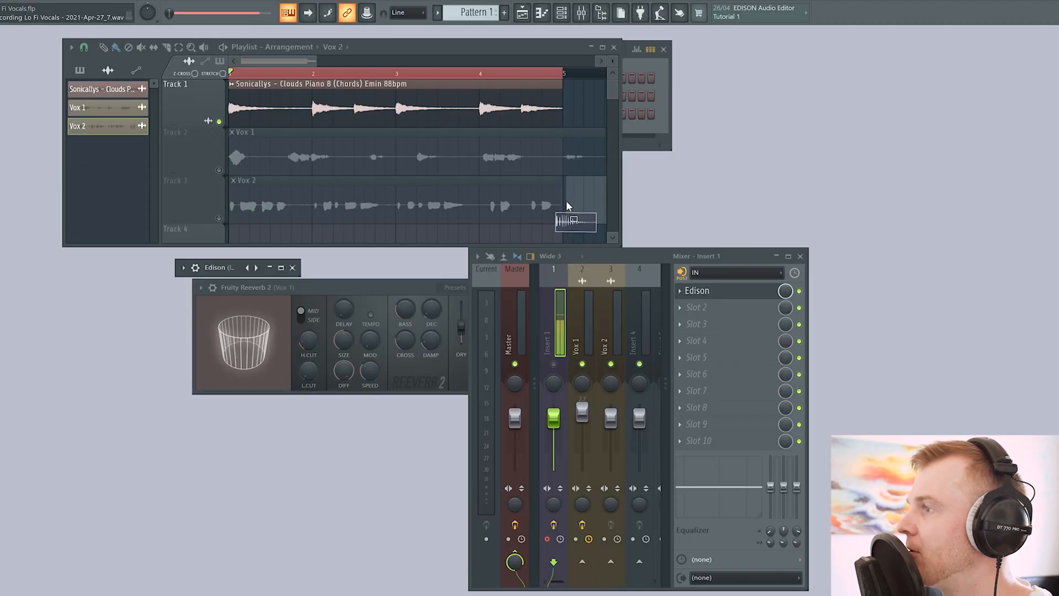
{"action": "left_click_drag", "start_coordinate": [567, 201], "coordinate": [582, 209]}
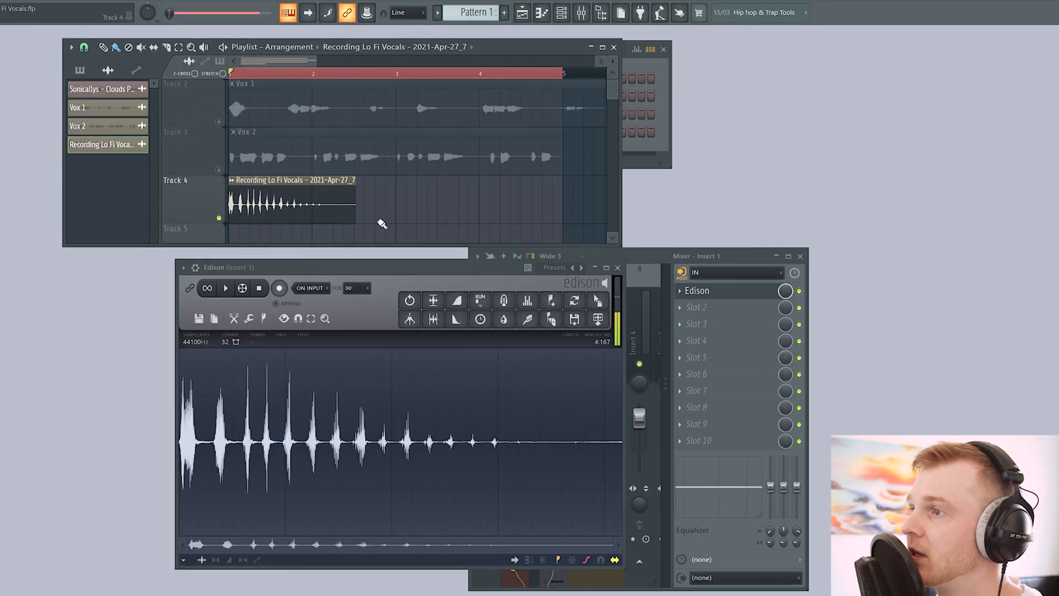
Play the arrangement with the new take and lower the Vox 1 volume in the mixer.
{"action": "scroll", "coordinate": [395, 214], "scroll_direction": "up", "scroll_amount": 1}
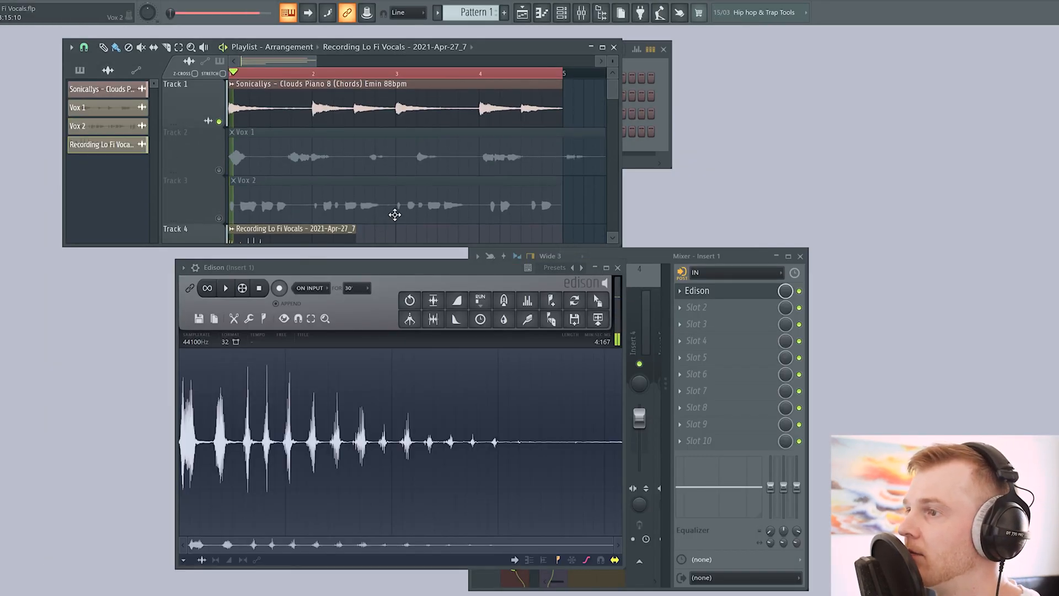
{"action": "left_click", "coordinate": [647, 256]}
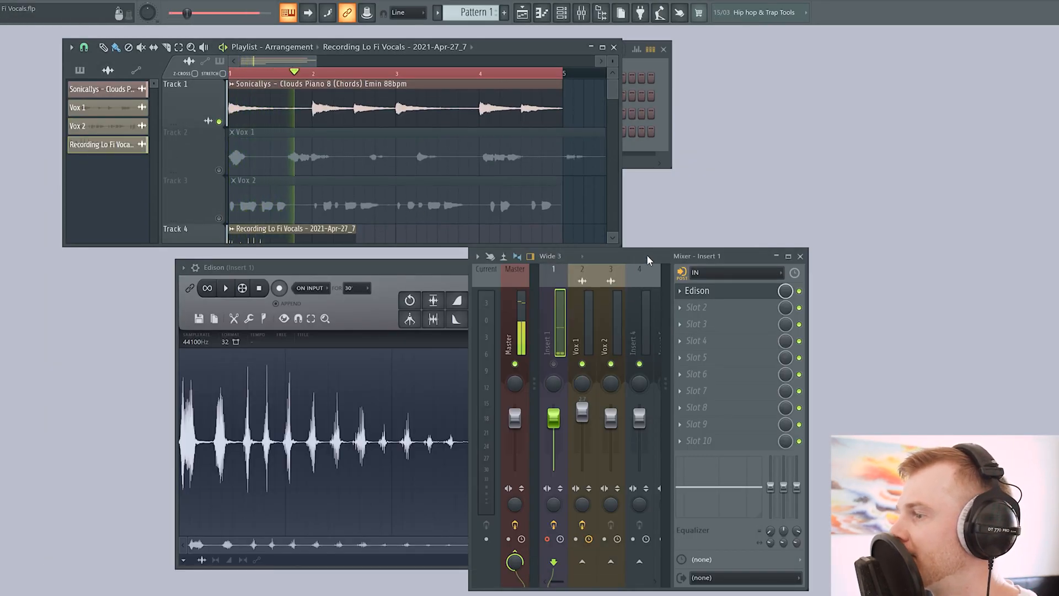
{"action": "left_click", "coordinate": [562, 14]}
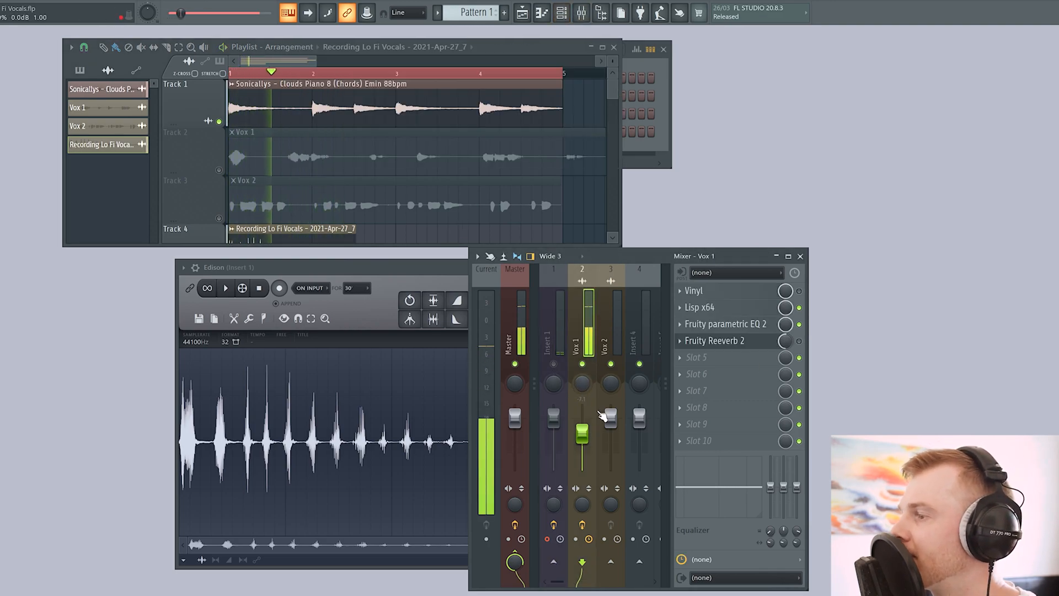